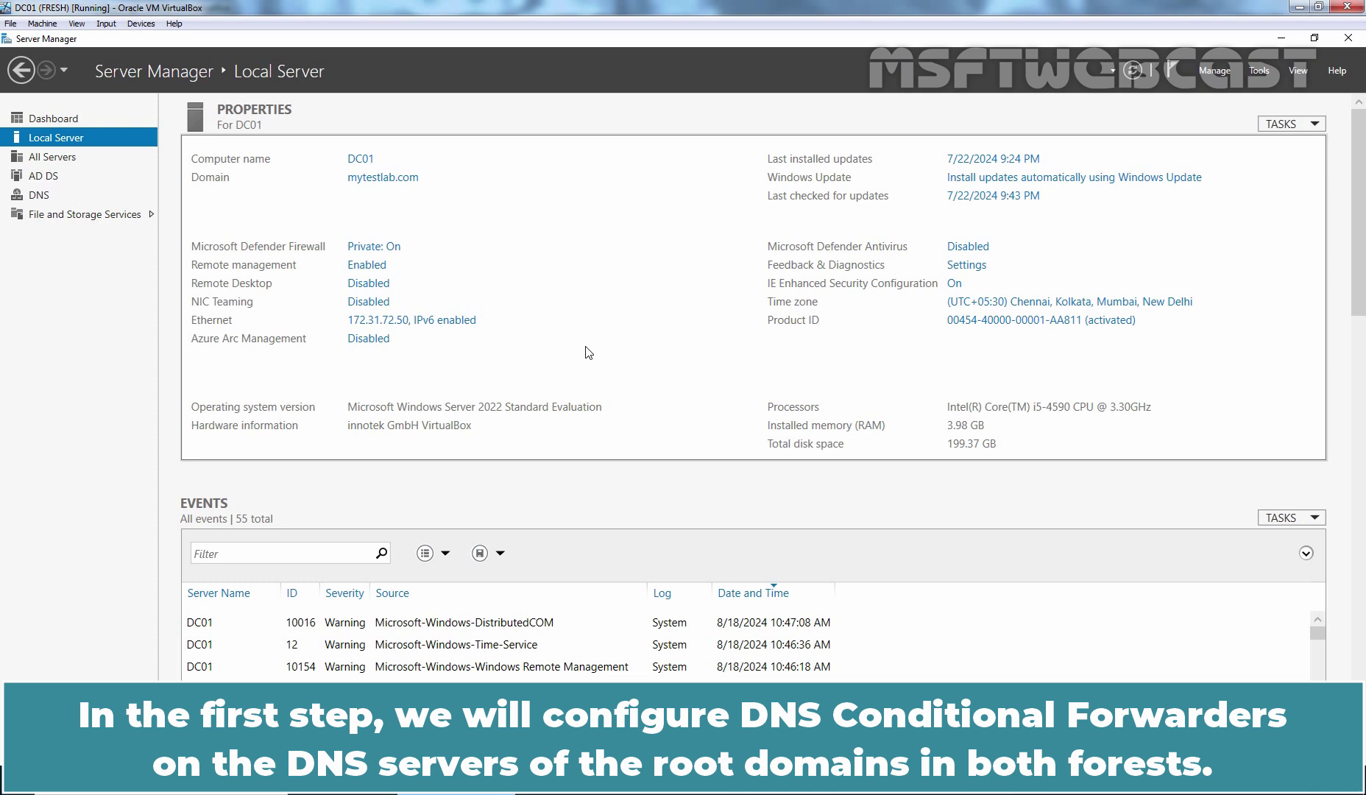
In DNS Manager, add an AD-stored conditional forwarder for msftwebcast.com pointing to 172.18.72.50.
click(1259, 72)
click(1150, 257)
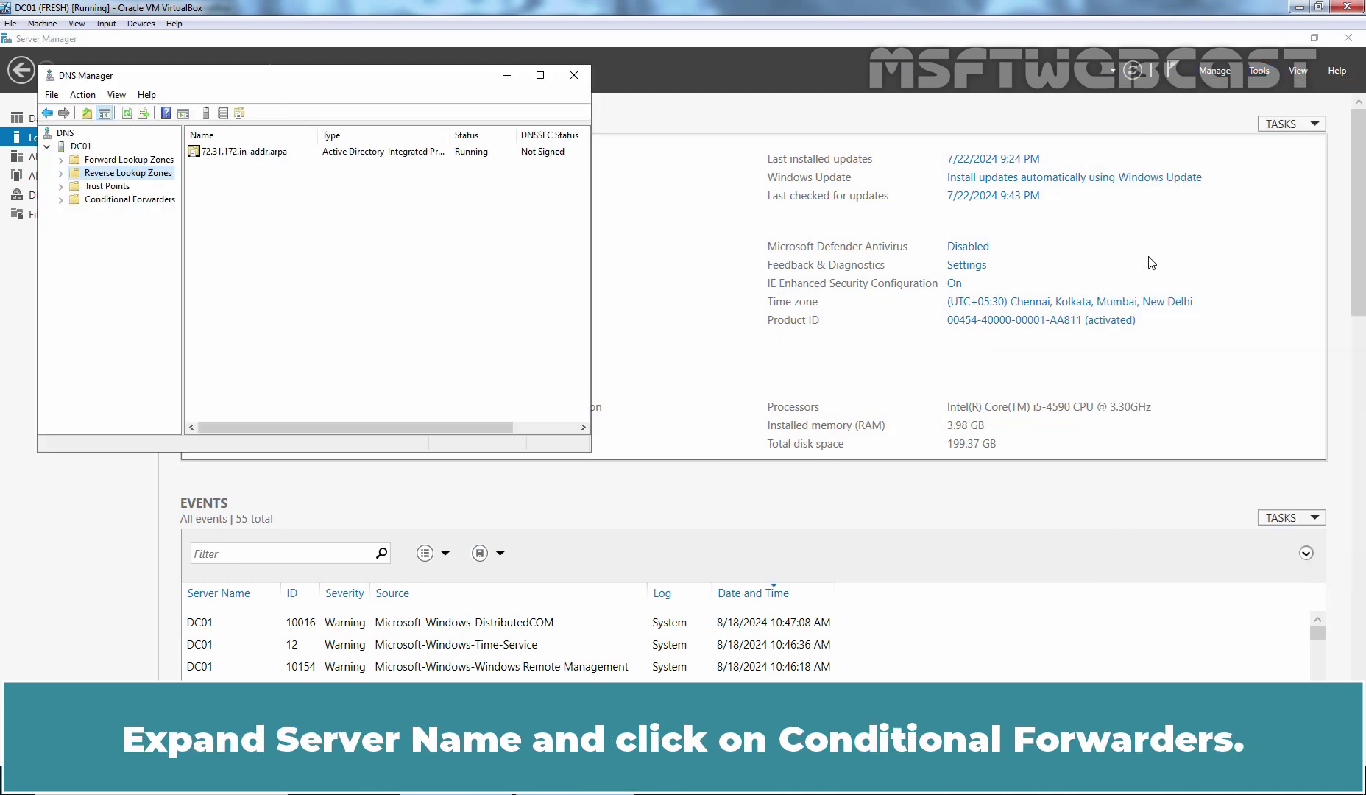
click(146, 201)
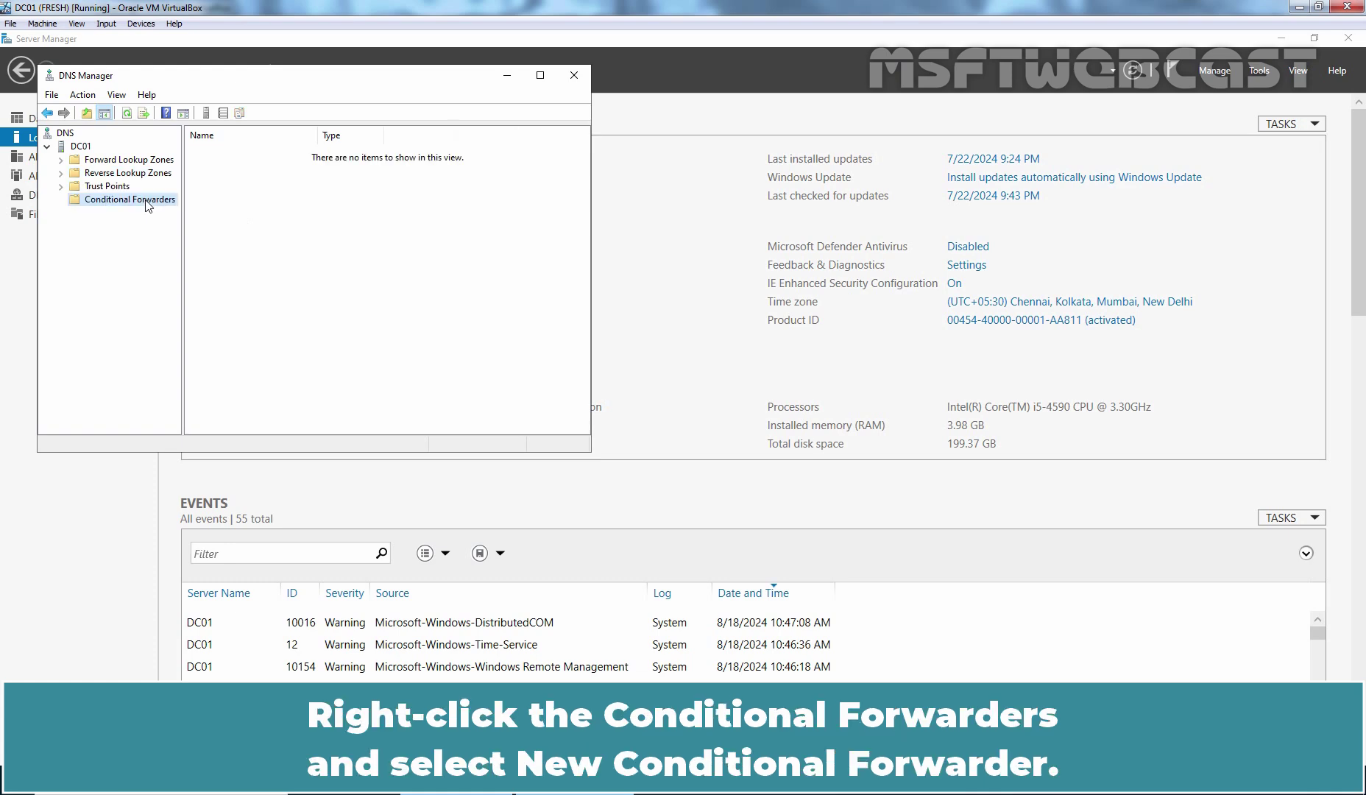
right_click(146, 201)
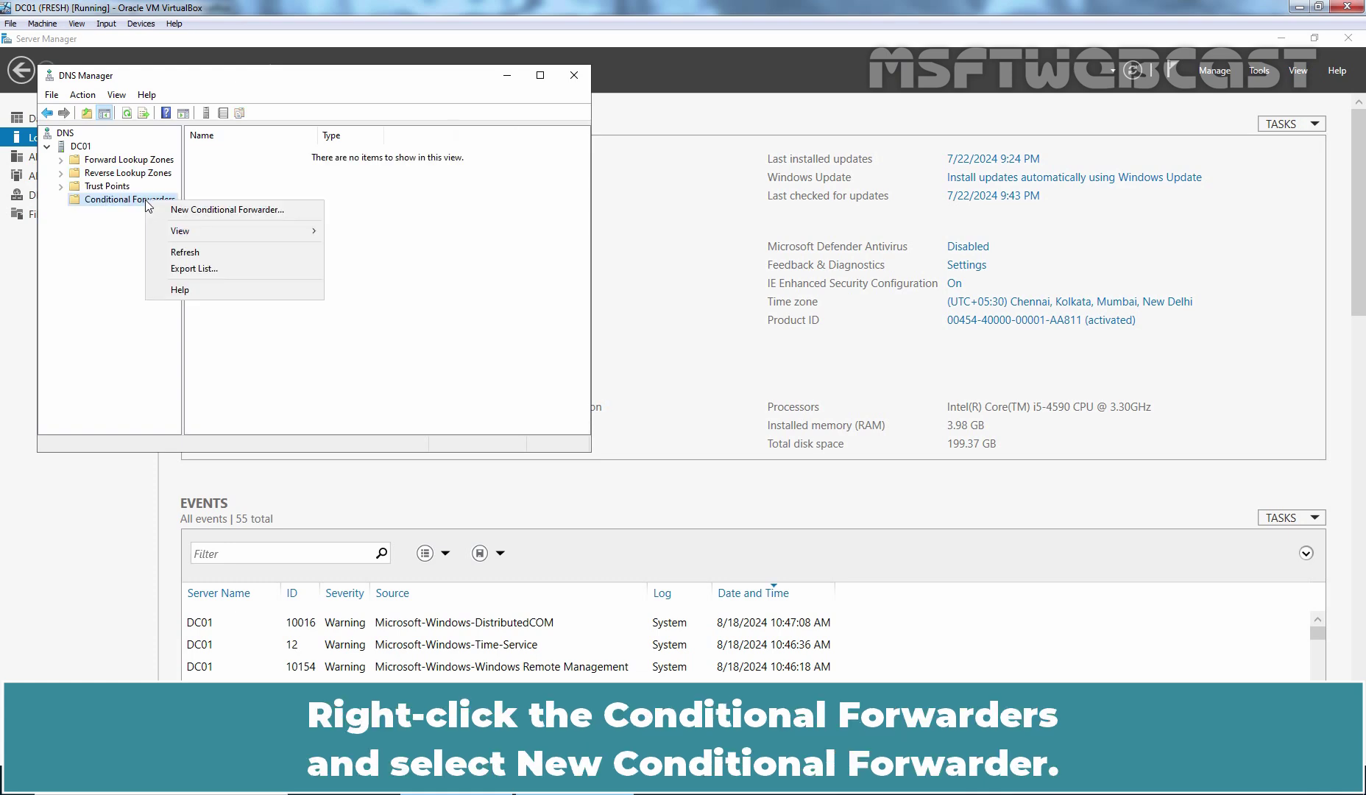
click(260, 213)
text(msftwebcast.)
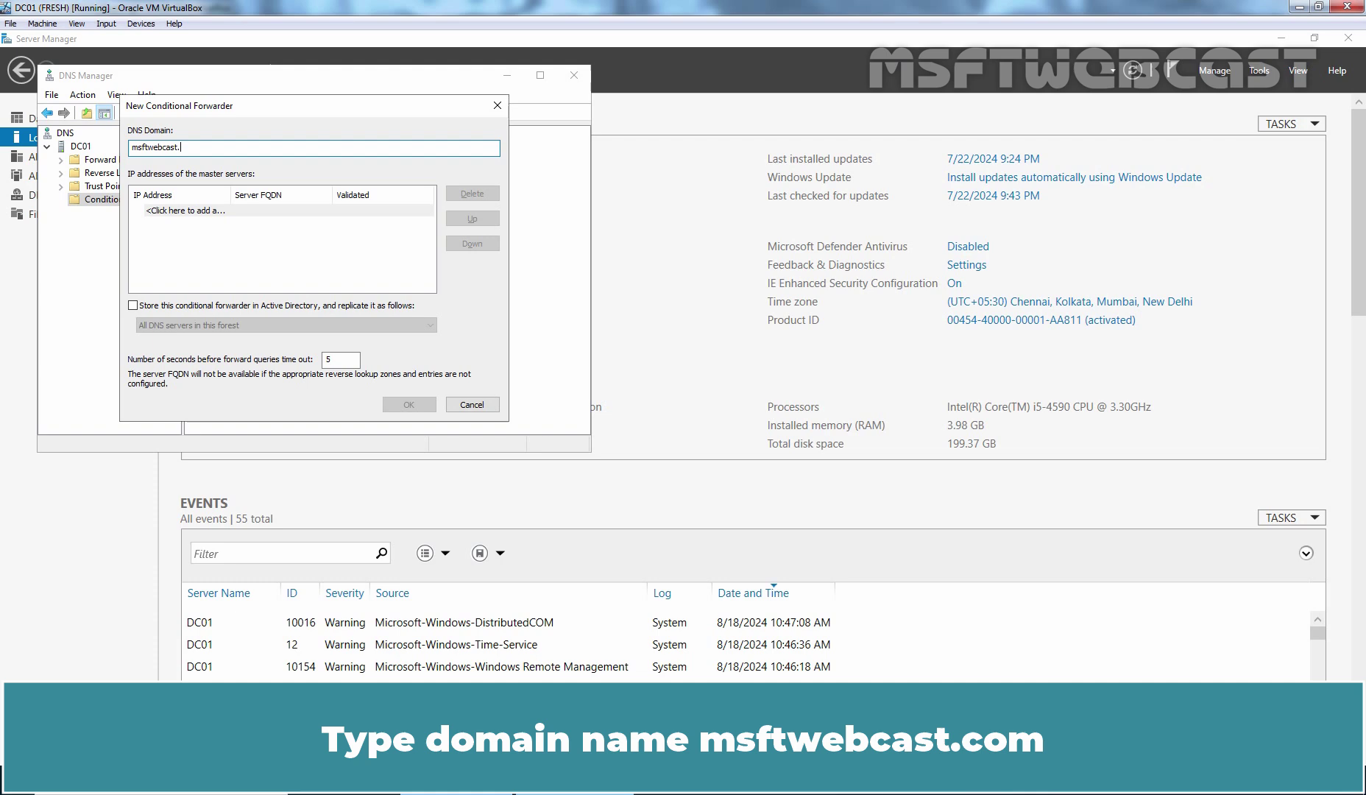
text(com)
click(218, 210)
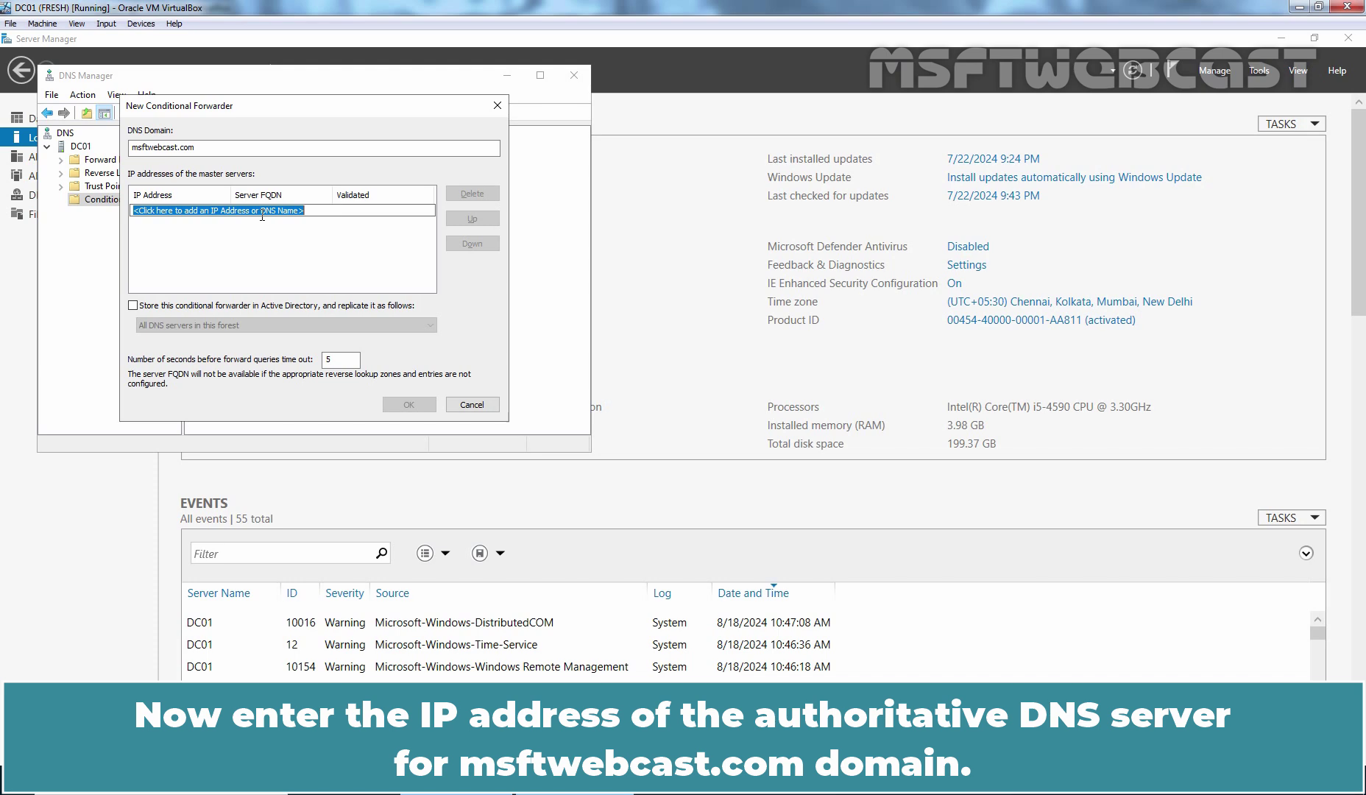
text(1)
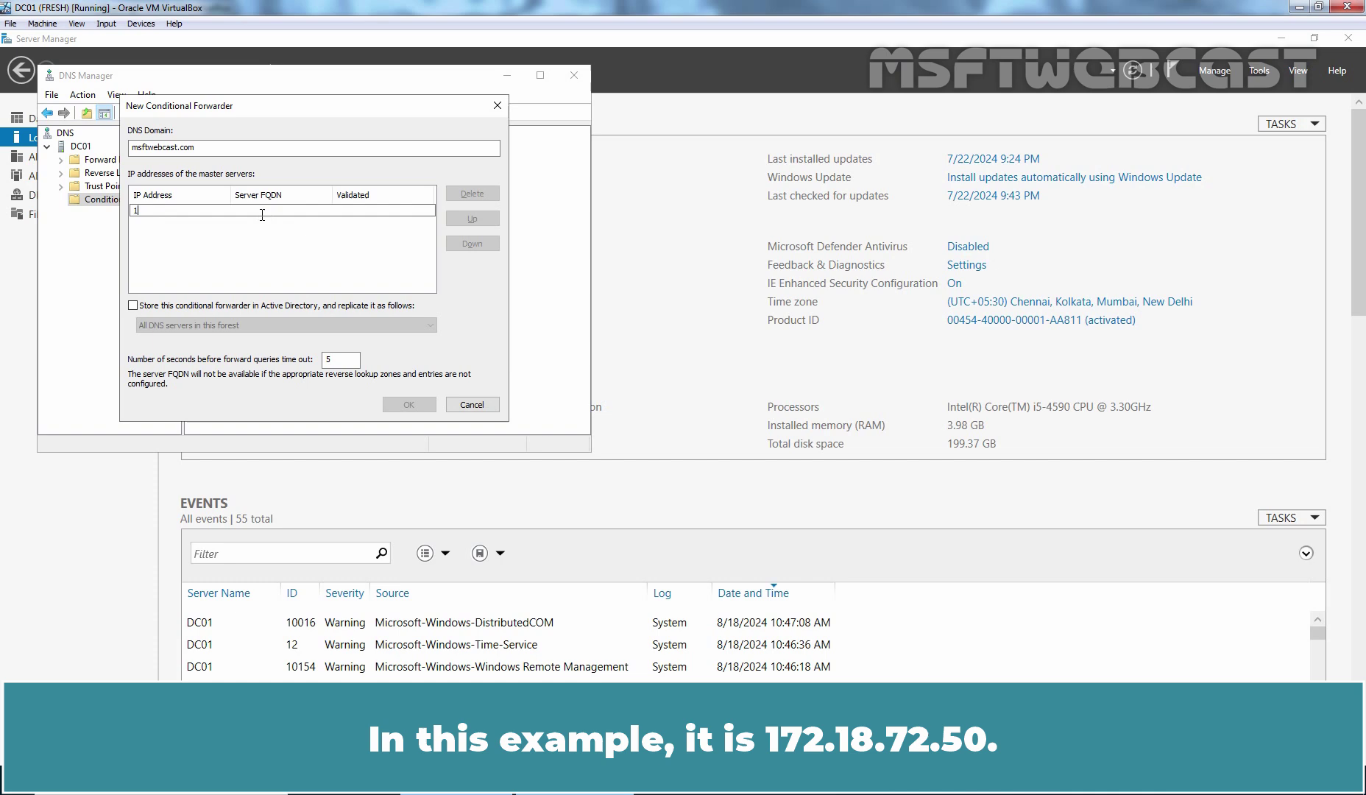
text(72.18.72.50)
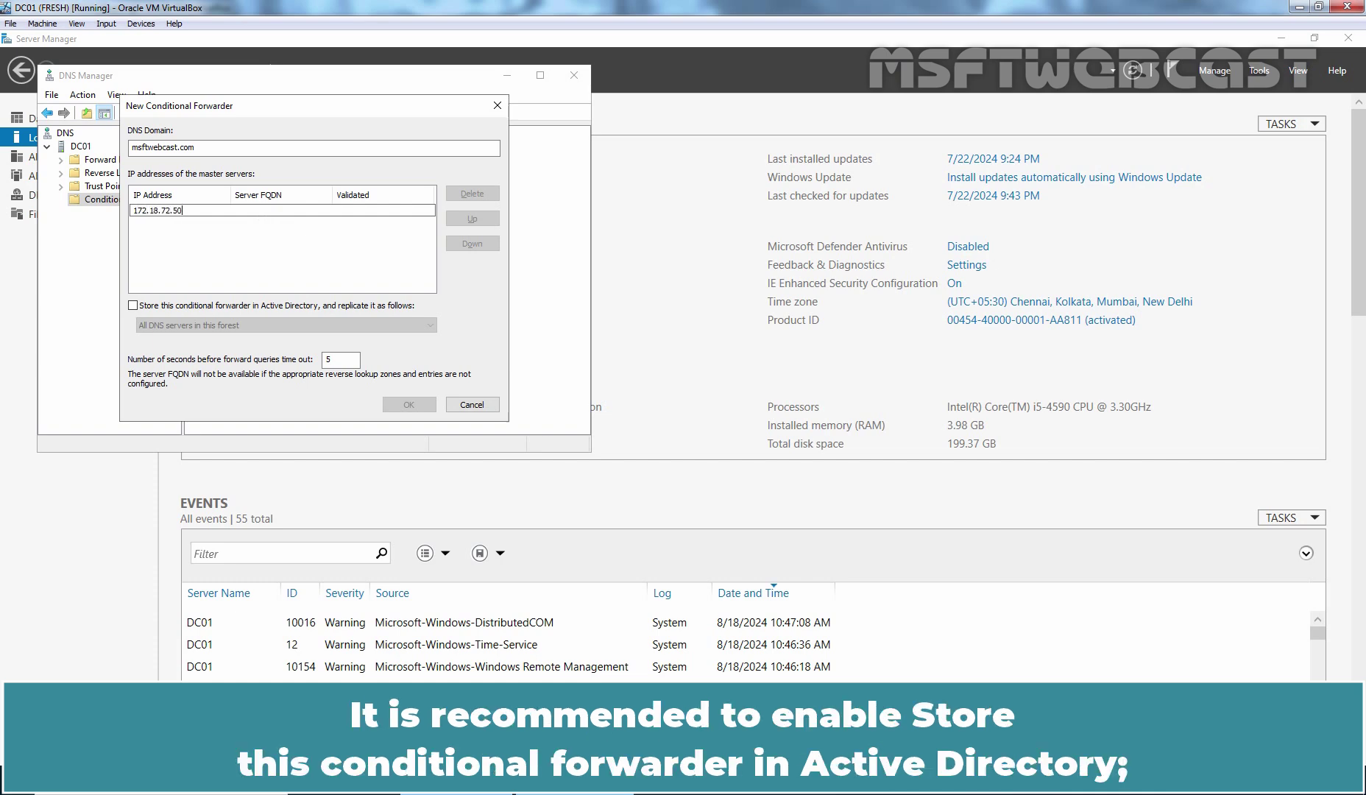
click(235, 306)
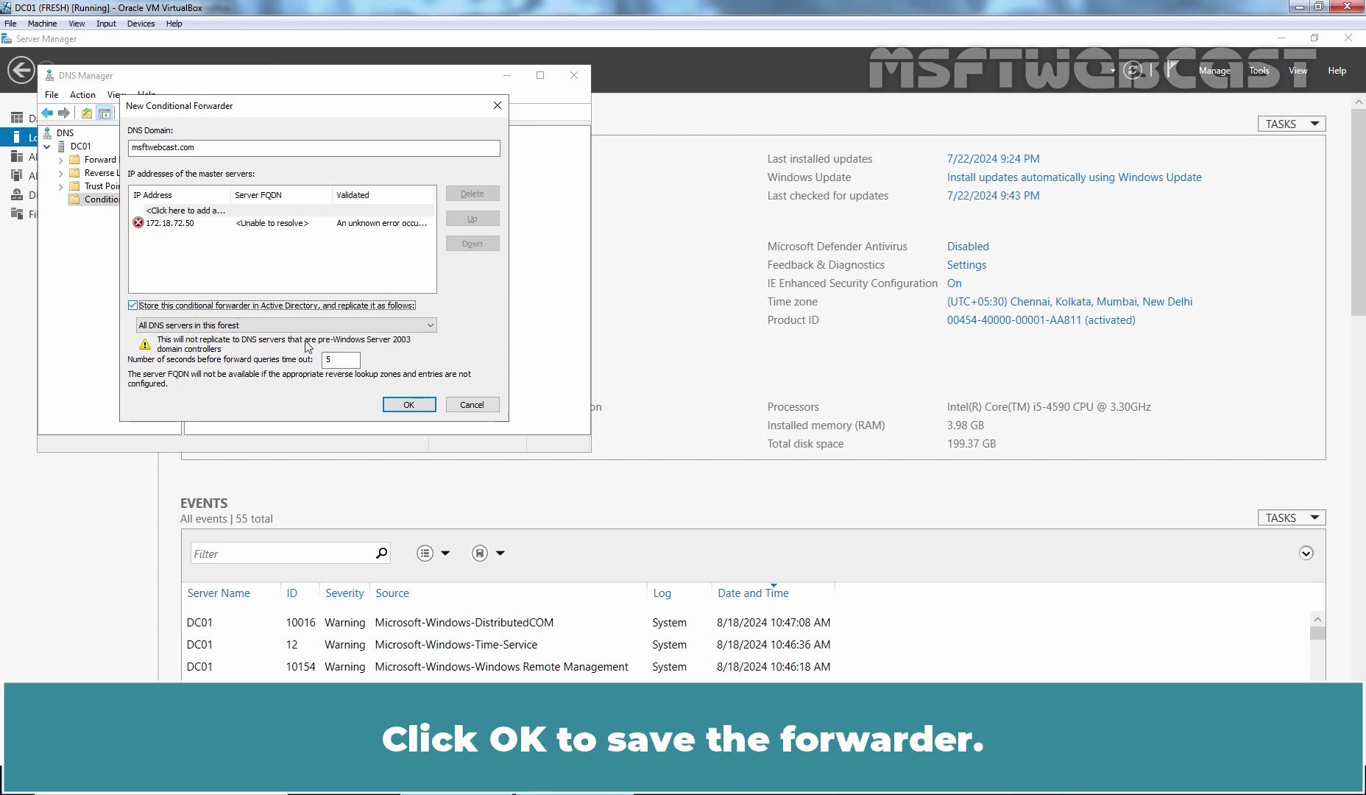
click(409, 406)
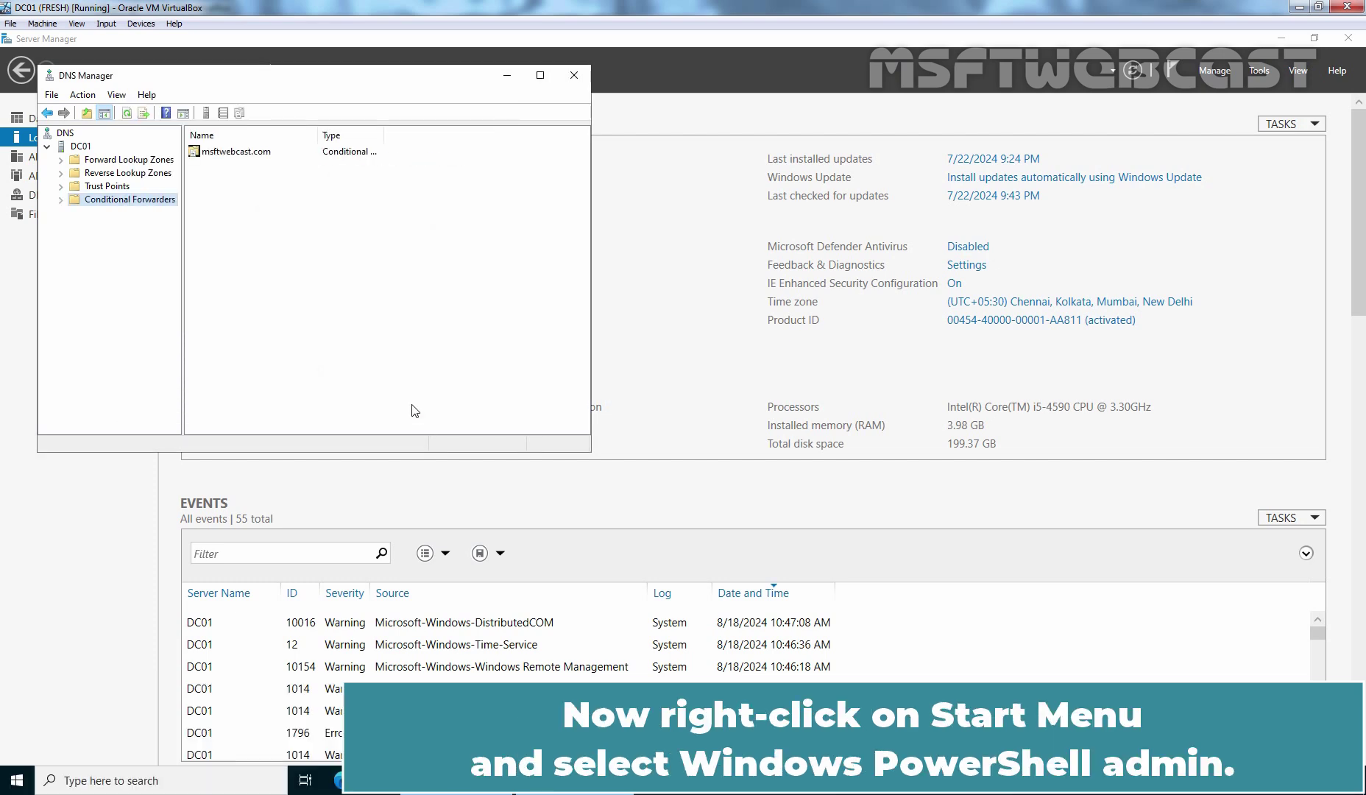
Ping srt22-dc01.msftwebcast.com from an admin PowerShell, then switch to the SRT22-DC01 VM.
right_click(16, 784)
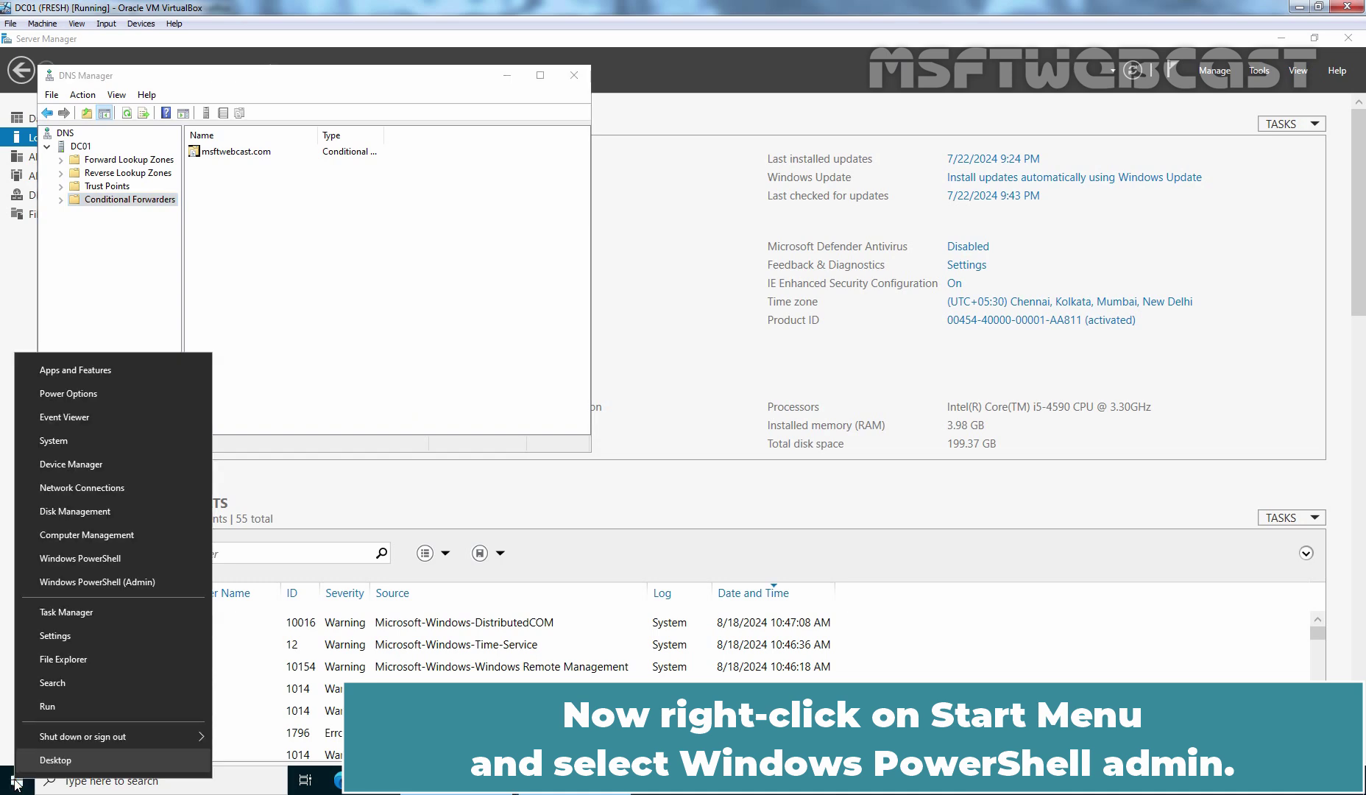
click(139, 587)
text(pin)
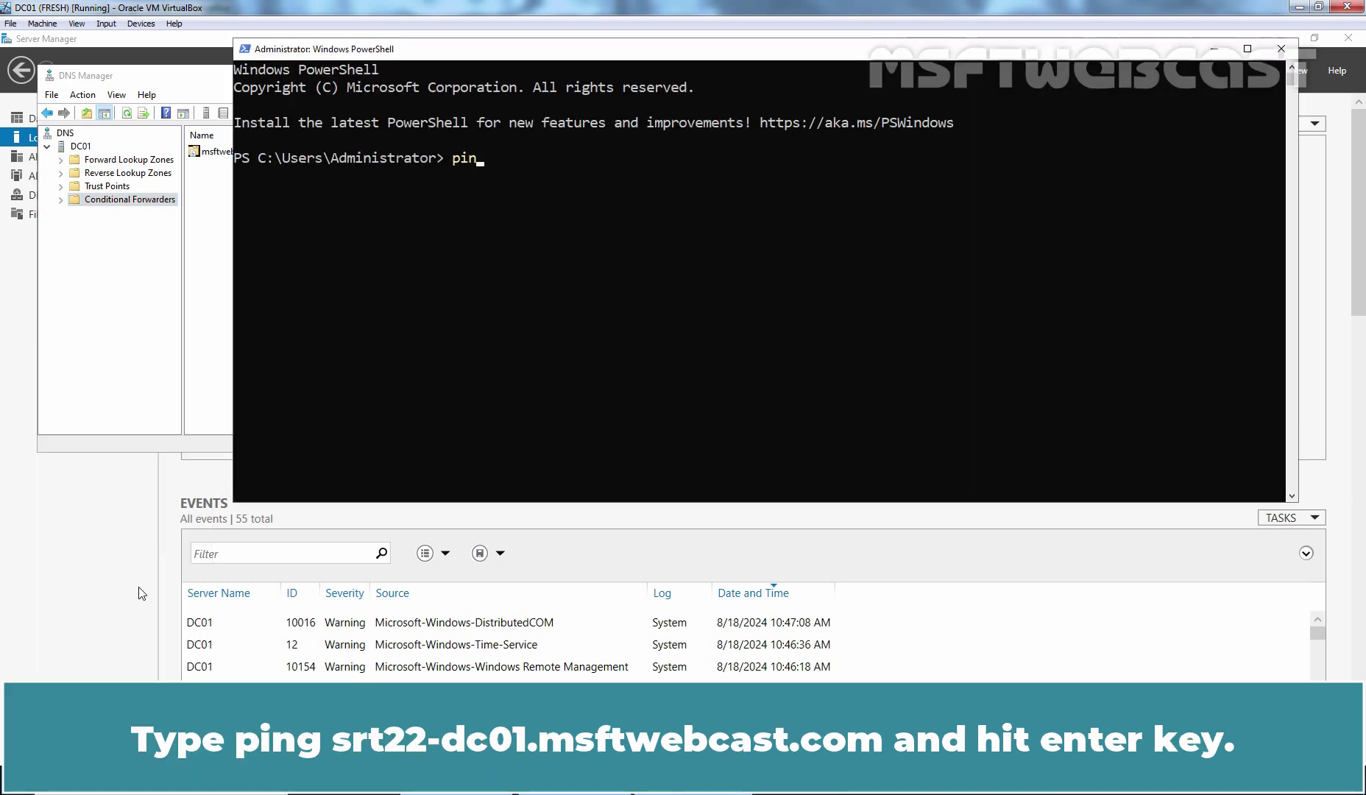
text(g srt22-dc)
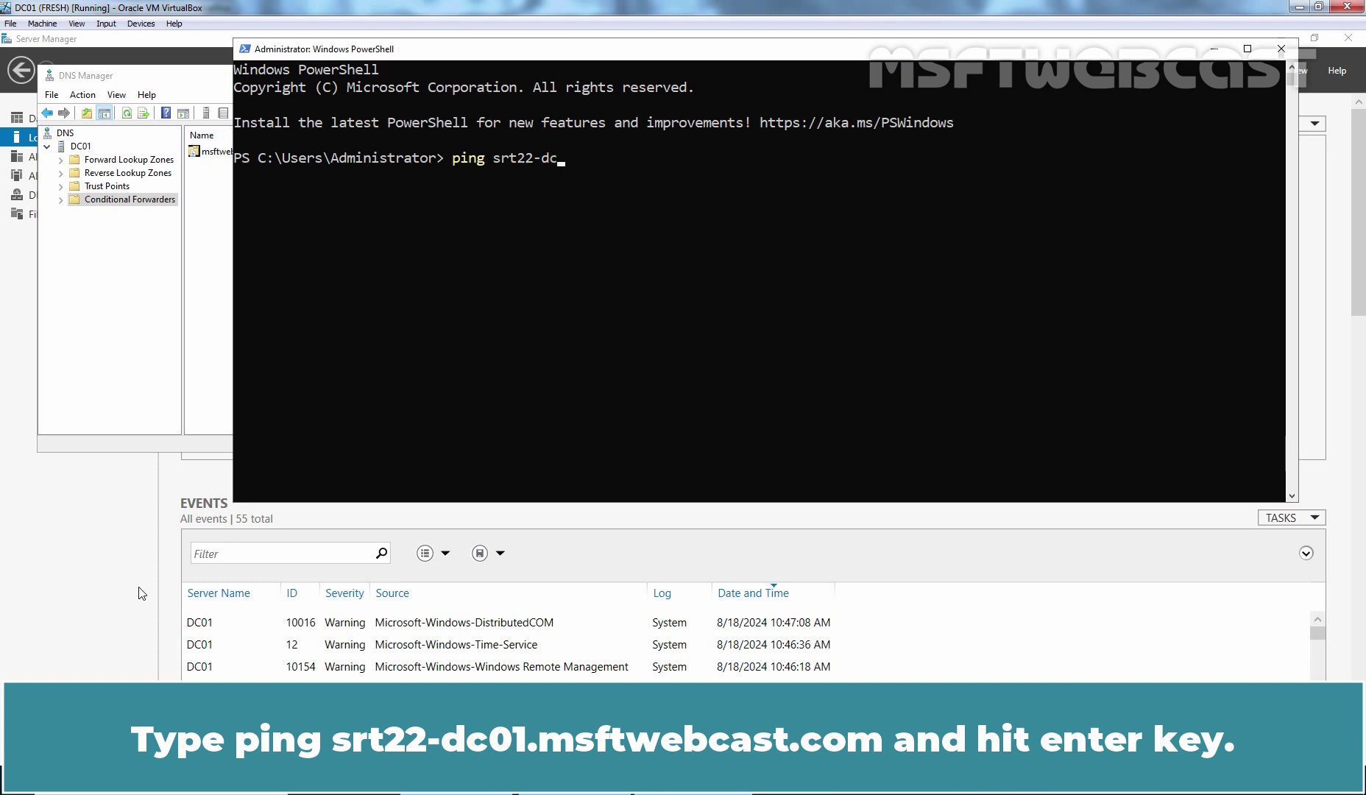
text(01.msftwebcast.com)
key(Return)
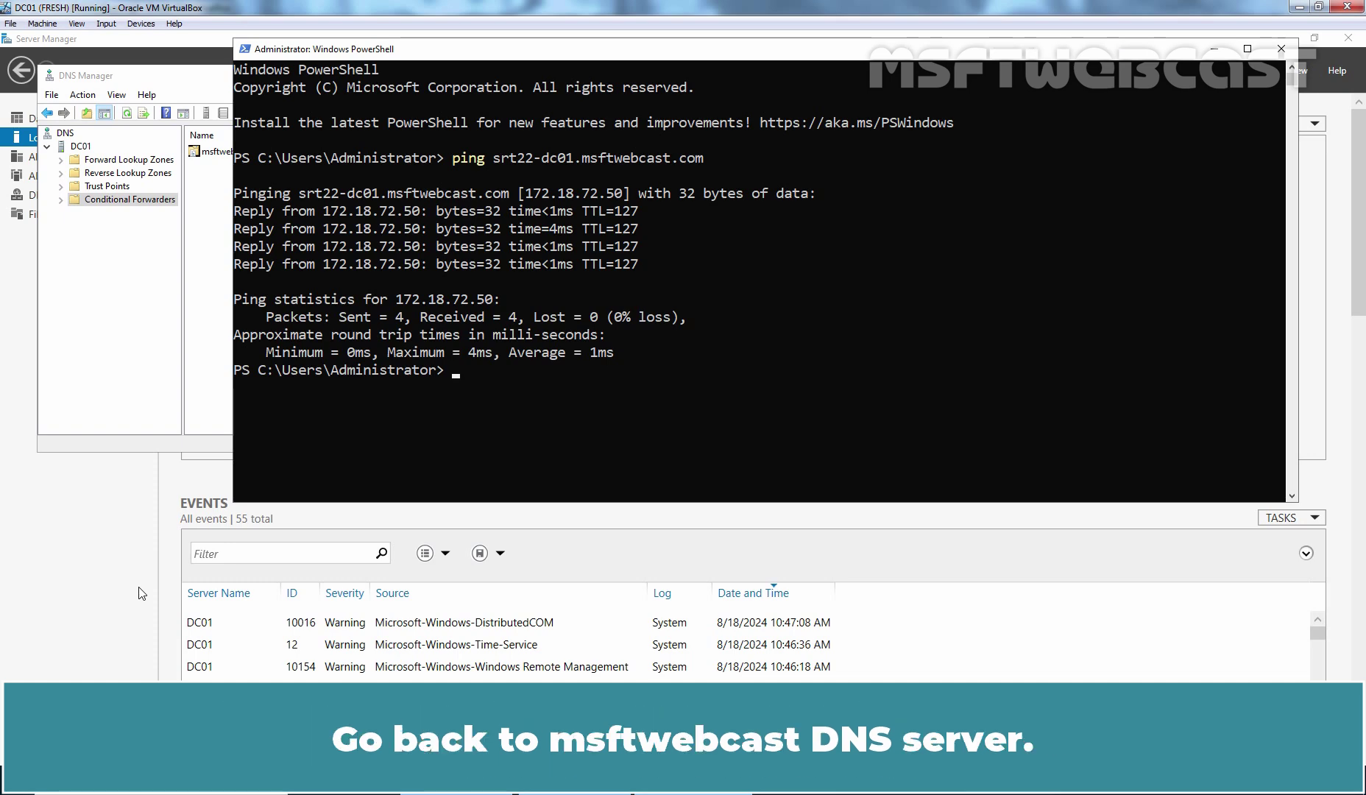
key(alt+Tab)
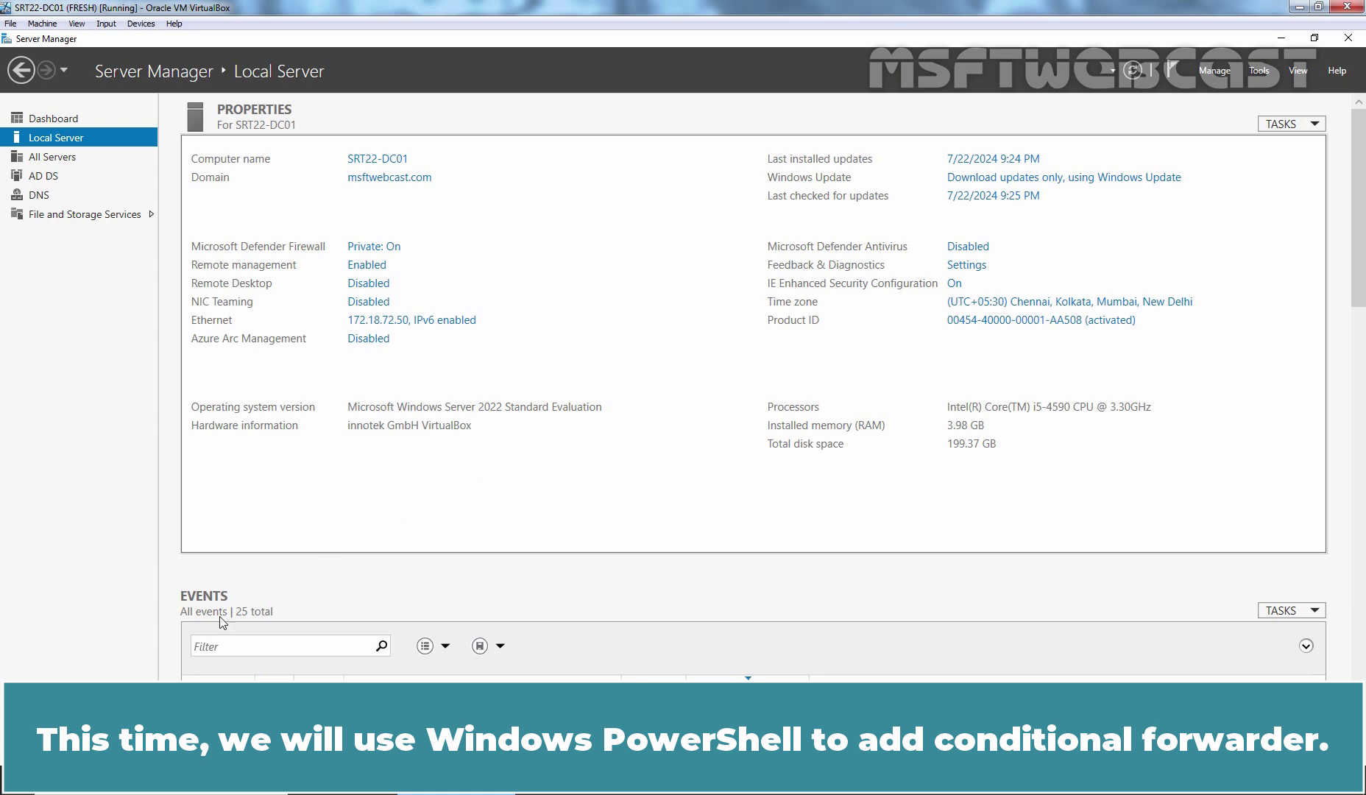
Run Add-DnsServerConditionalForwarderZone for mytestlab.com to 172.31.72.50 with forest replication in admin PowerShell.
right_click(16, 781)
right_click(16, 782)
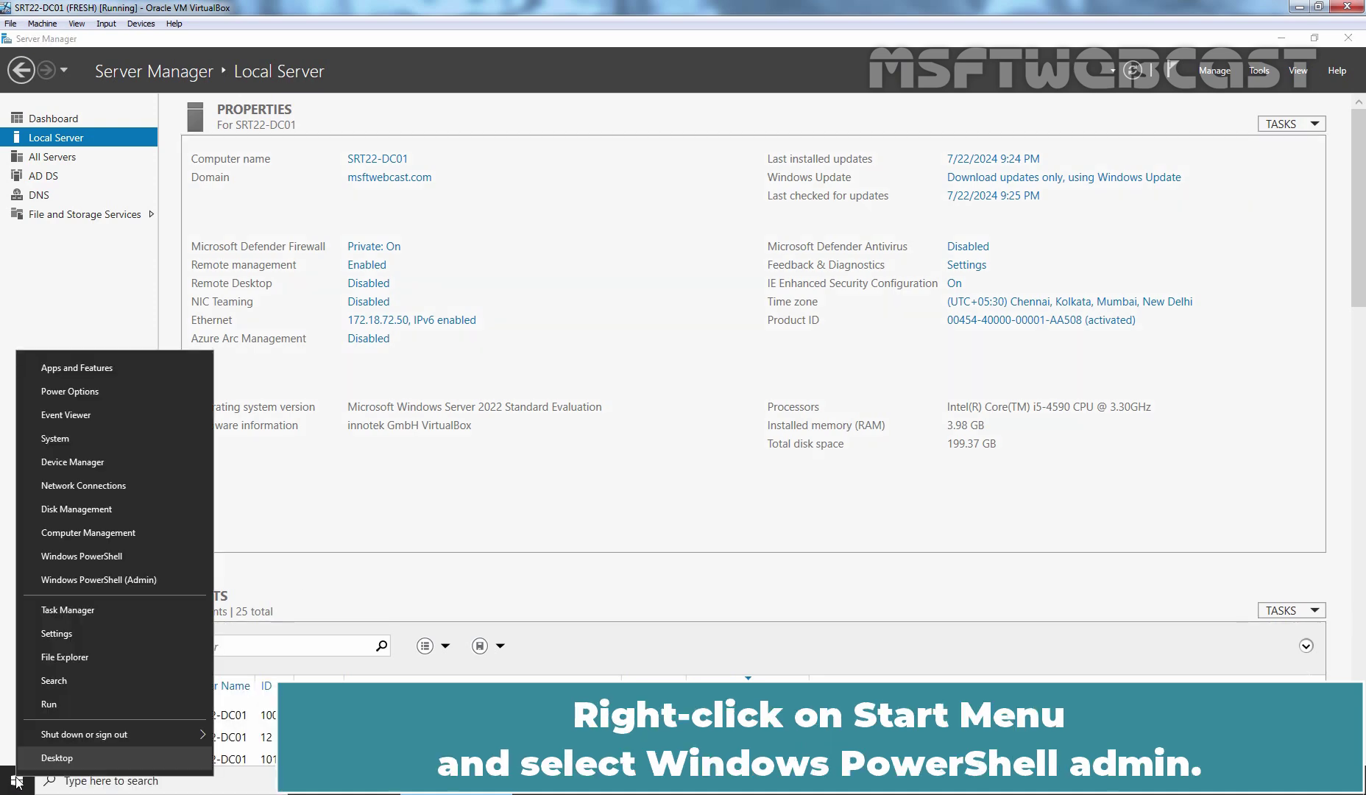
click(176, 579)
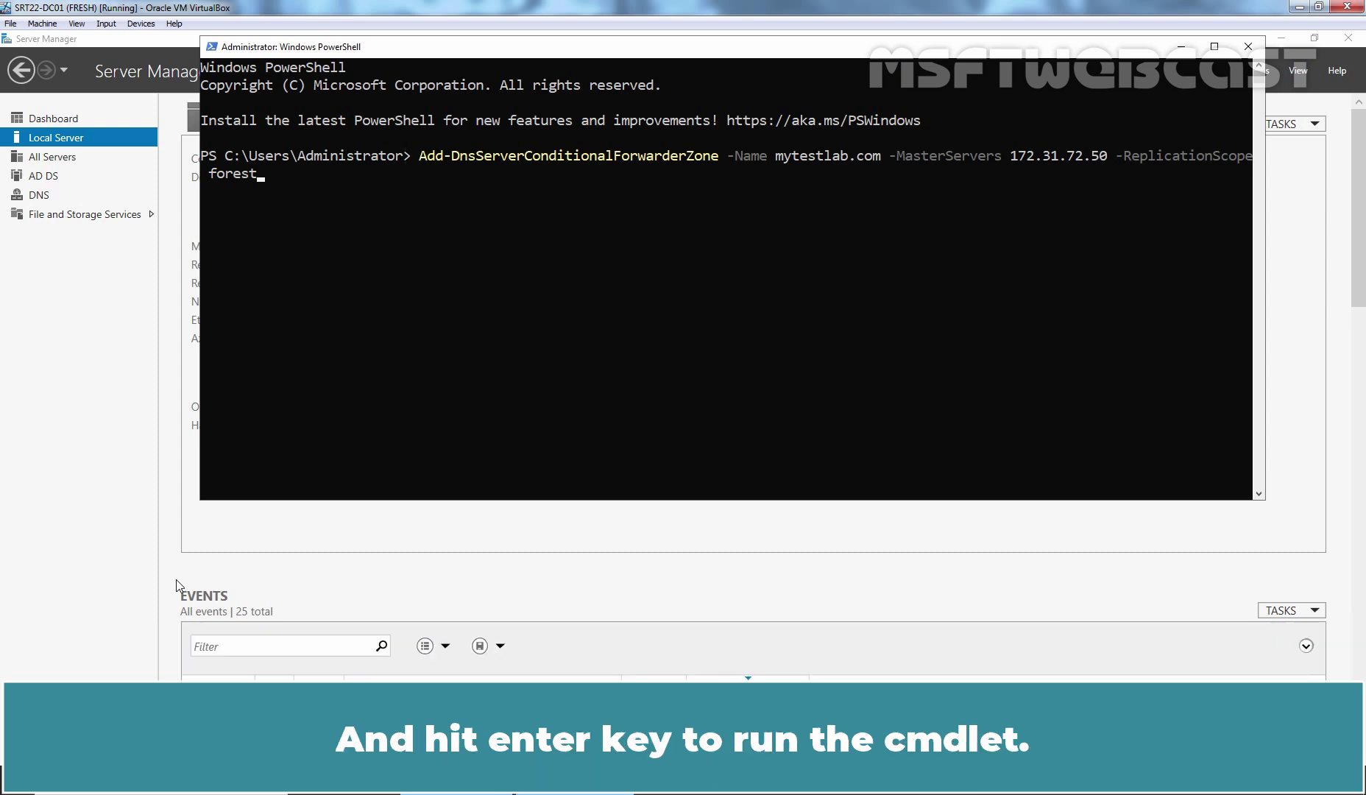
key(Return)
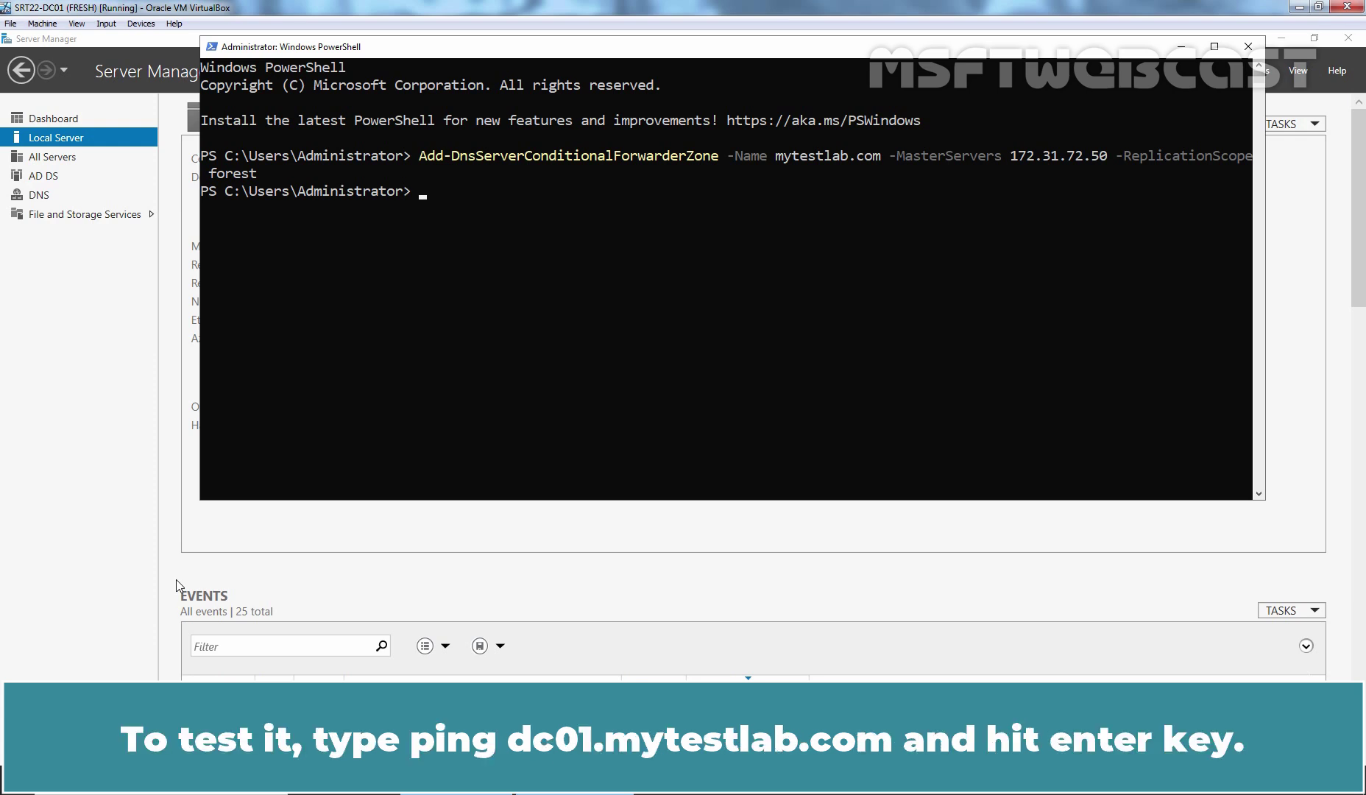
Ping dc01.mytestlab.com and confirm 4 replies from 172.31.72.50 with 0% loss.
text(ping dc01.mytestlab.com)
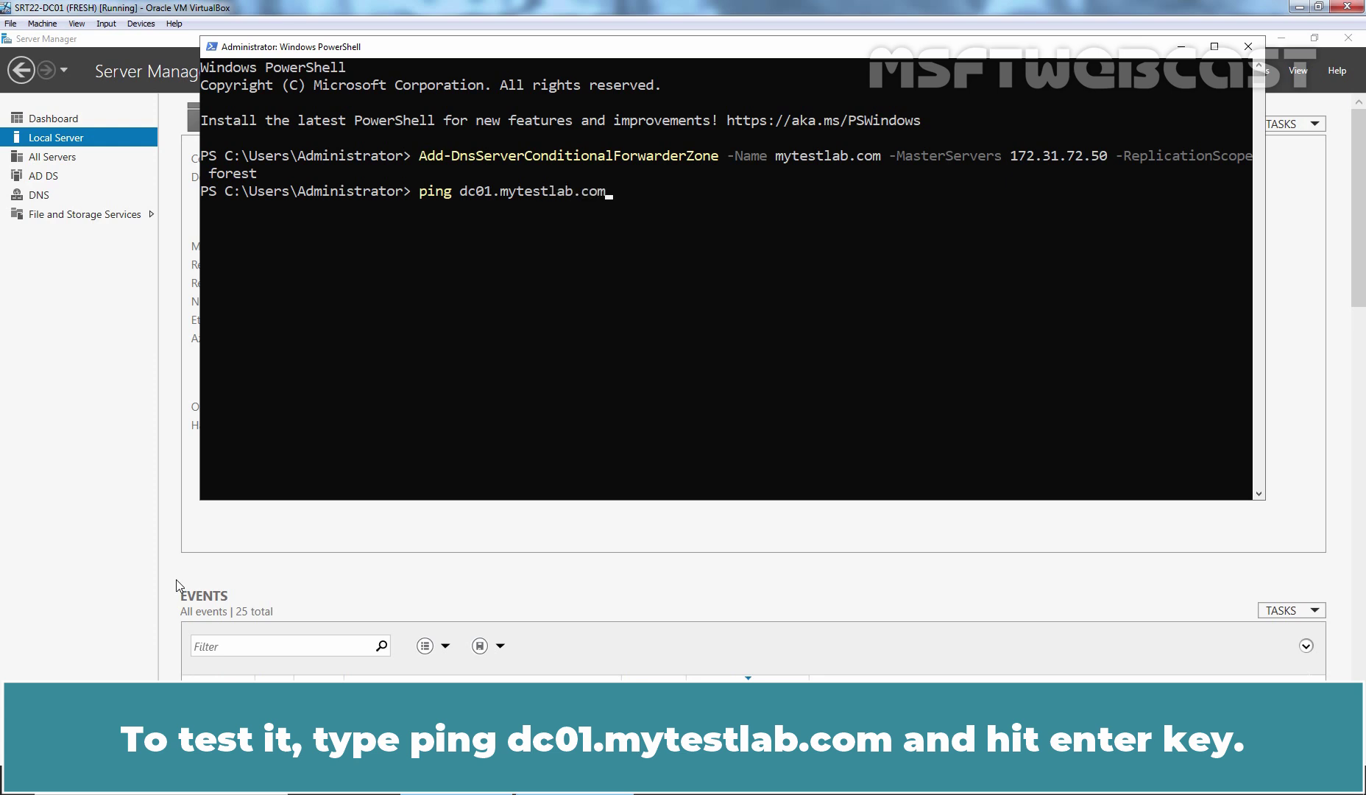
key(Return)
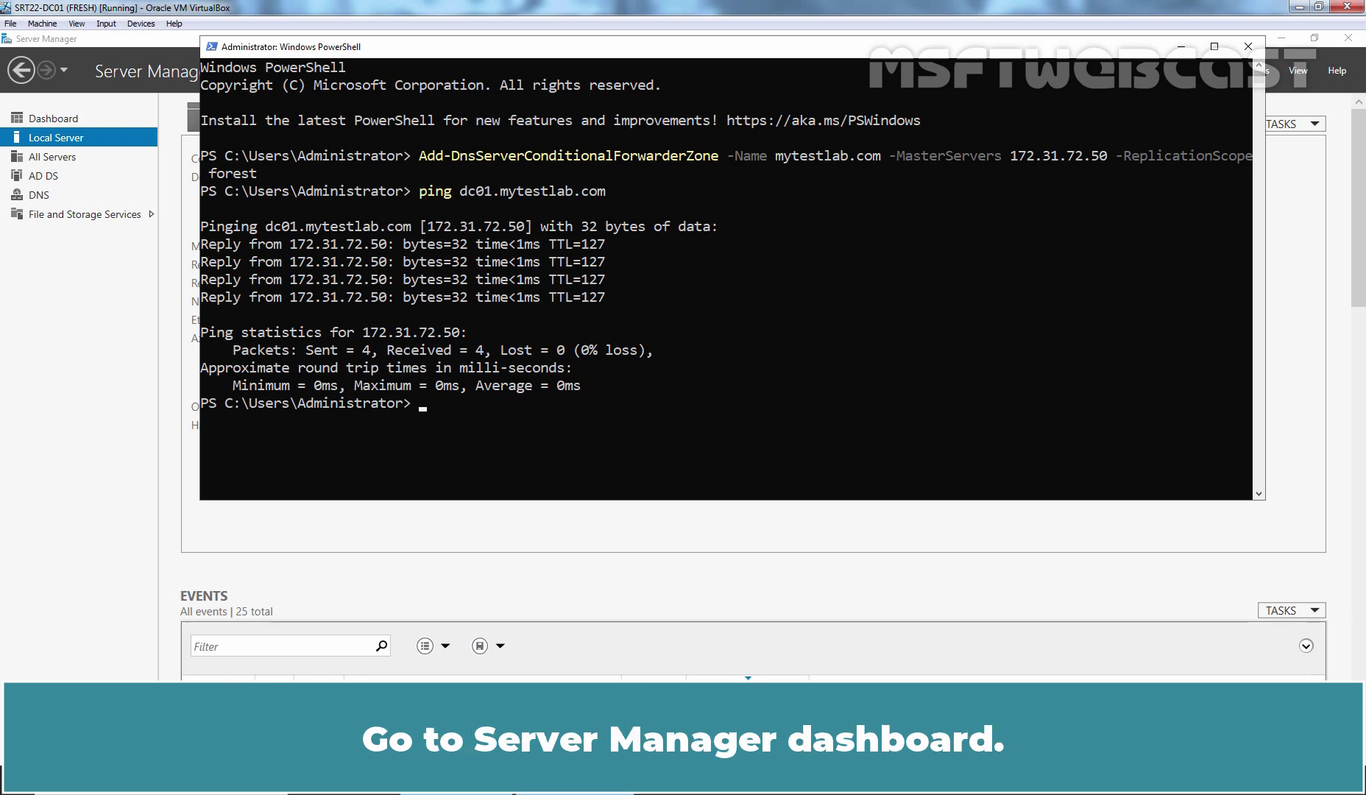
Open msftwebcast.com's Trusts properties in AD Domains and Trusts and start the New Trust Wizard.
click(935, 545)
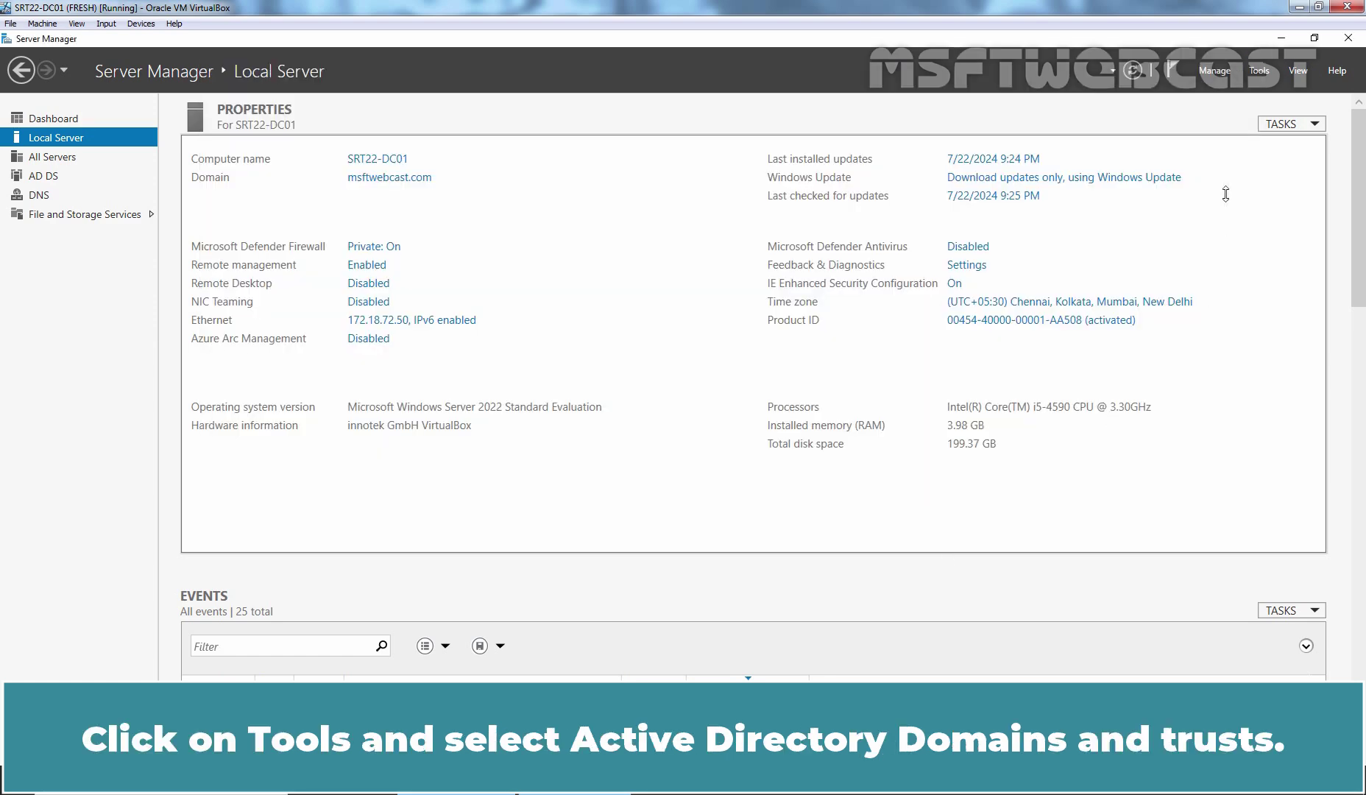
click(1264, 73)
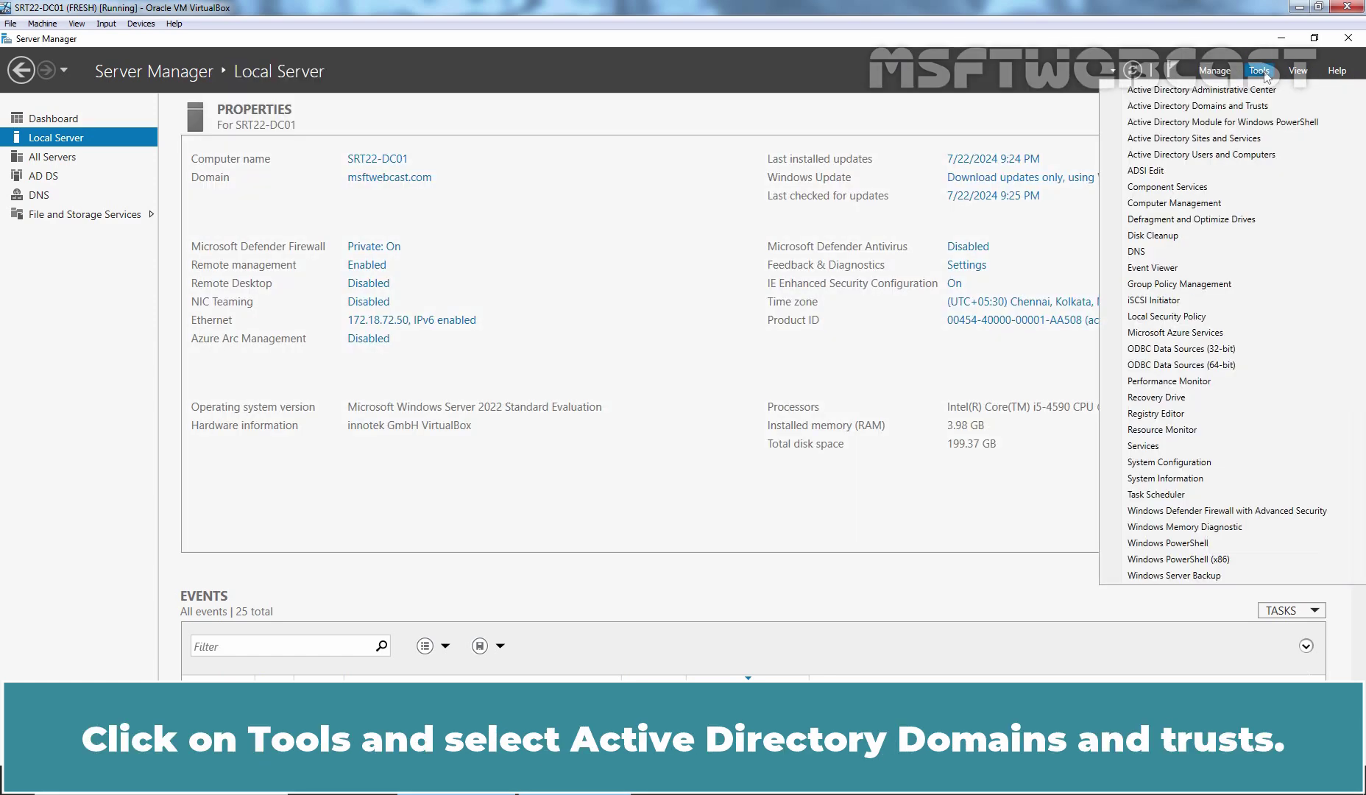
click(1212, 107)
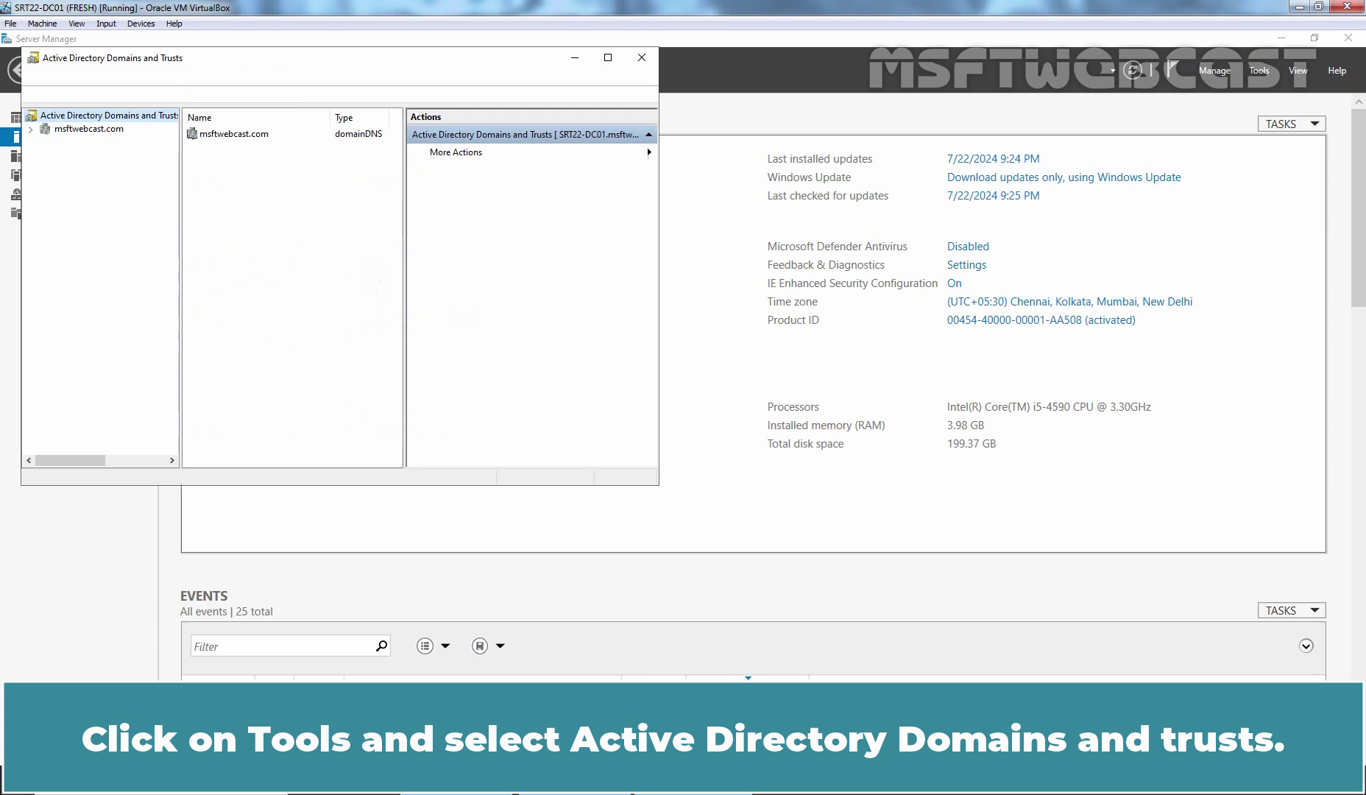
click(101, 131)
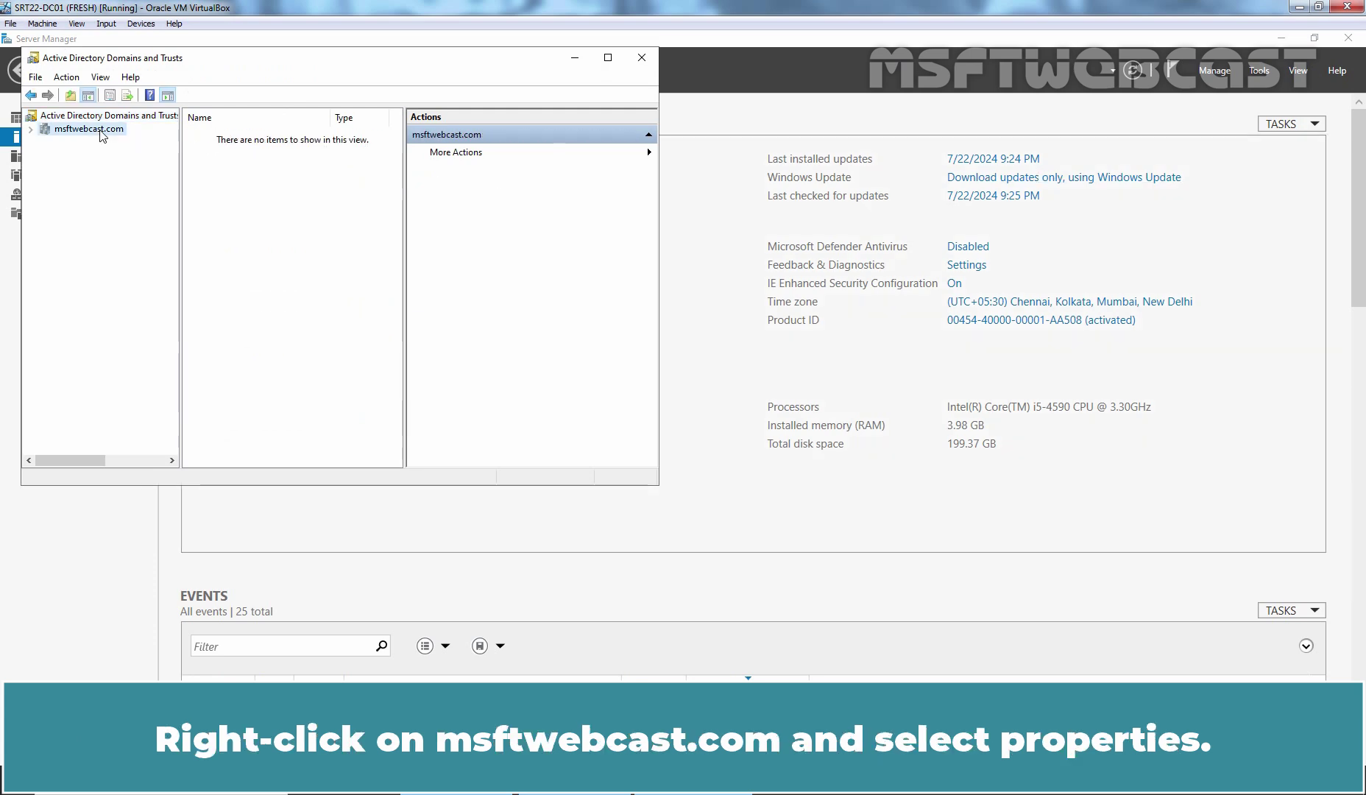
right_click(101, 134)
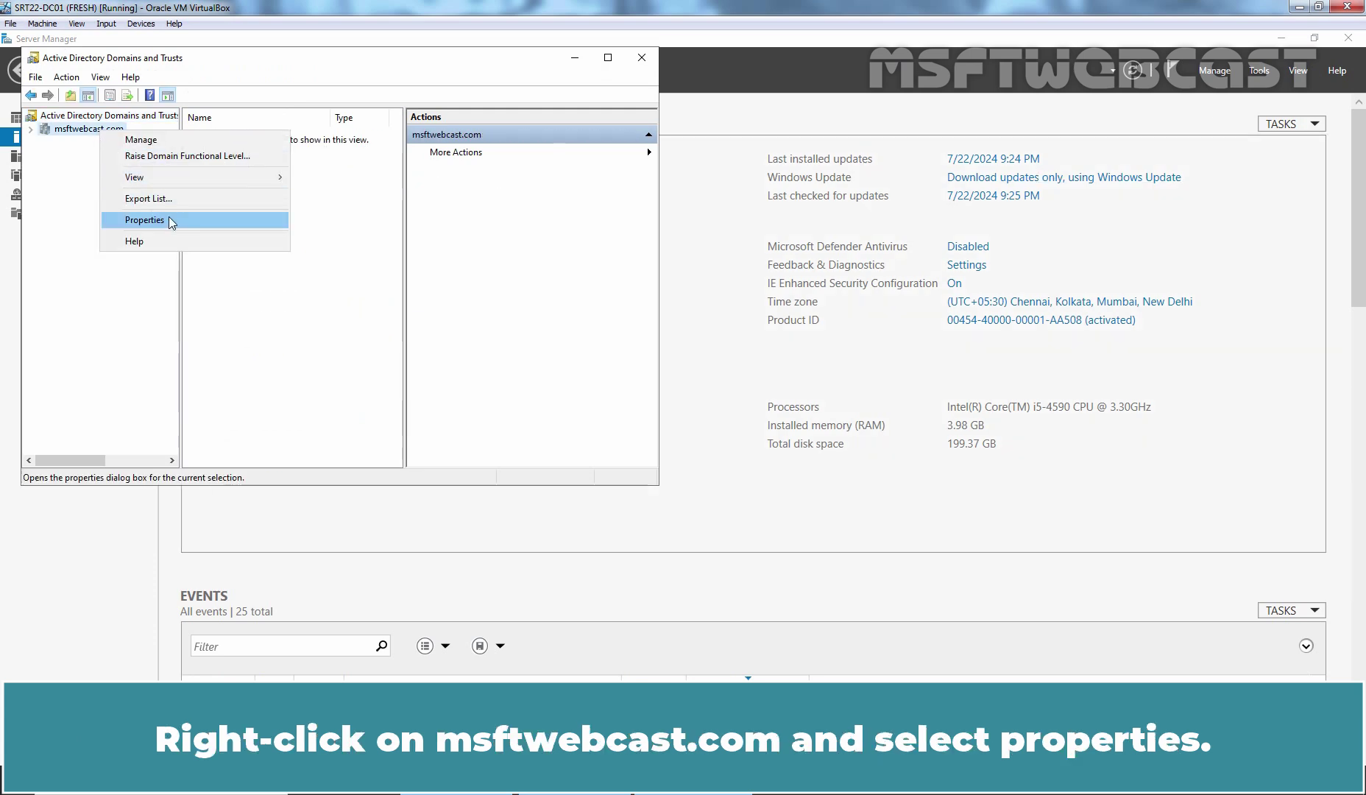
click(208, 221)
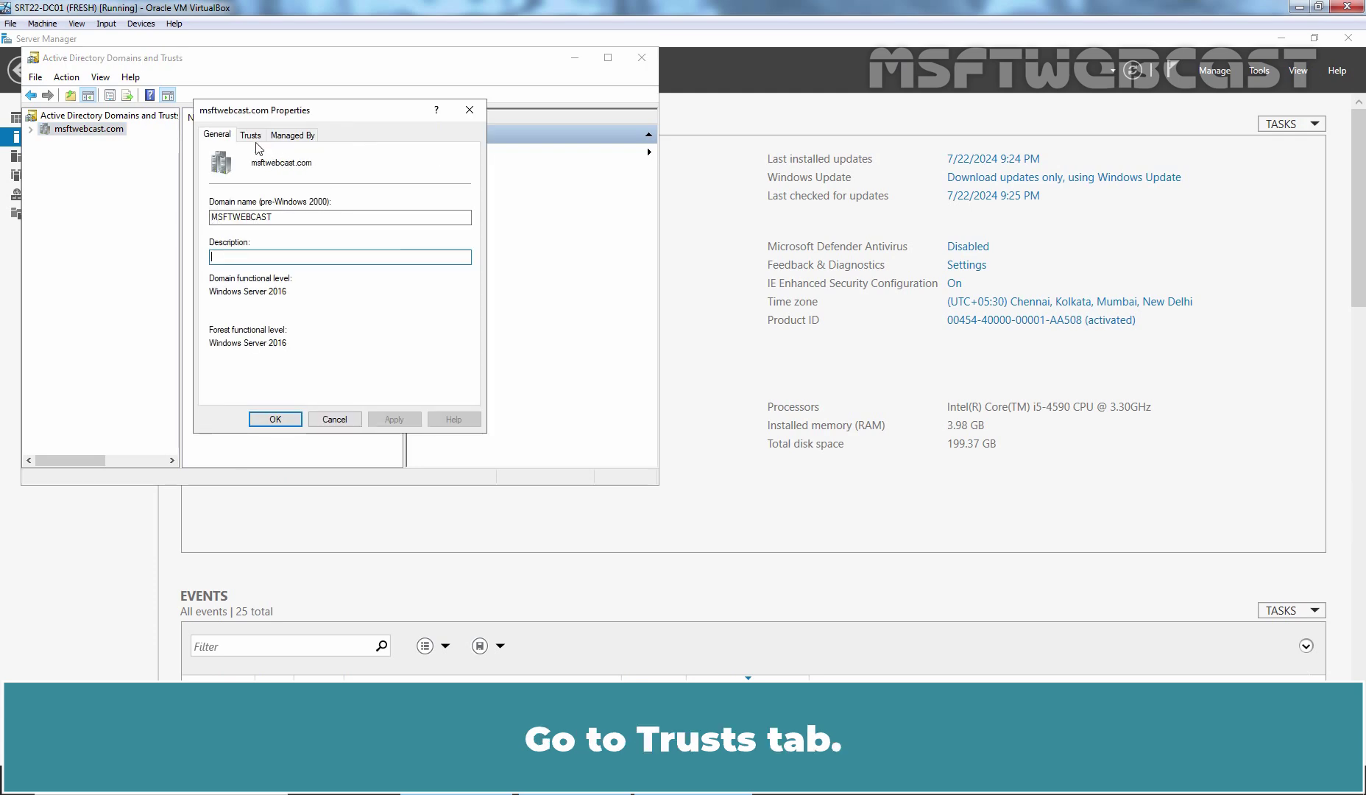
click(250, 135)
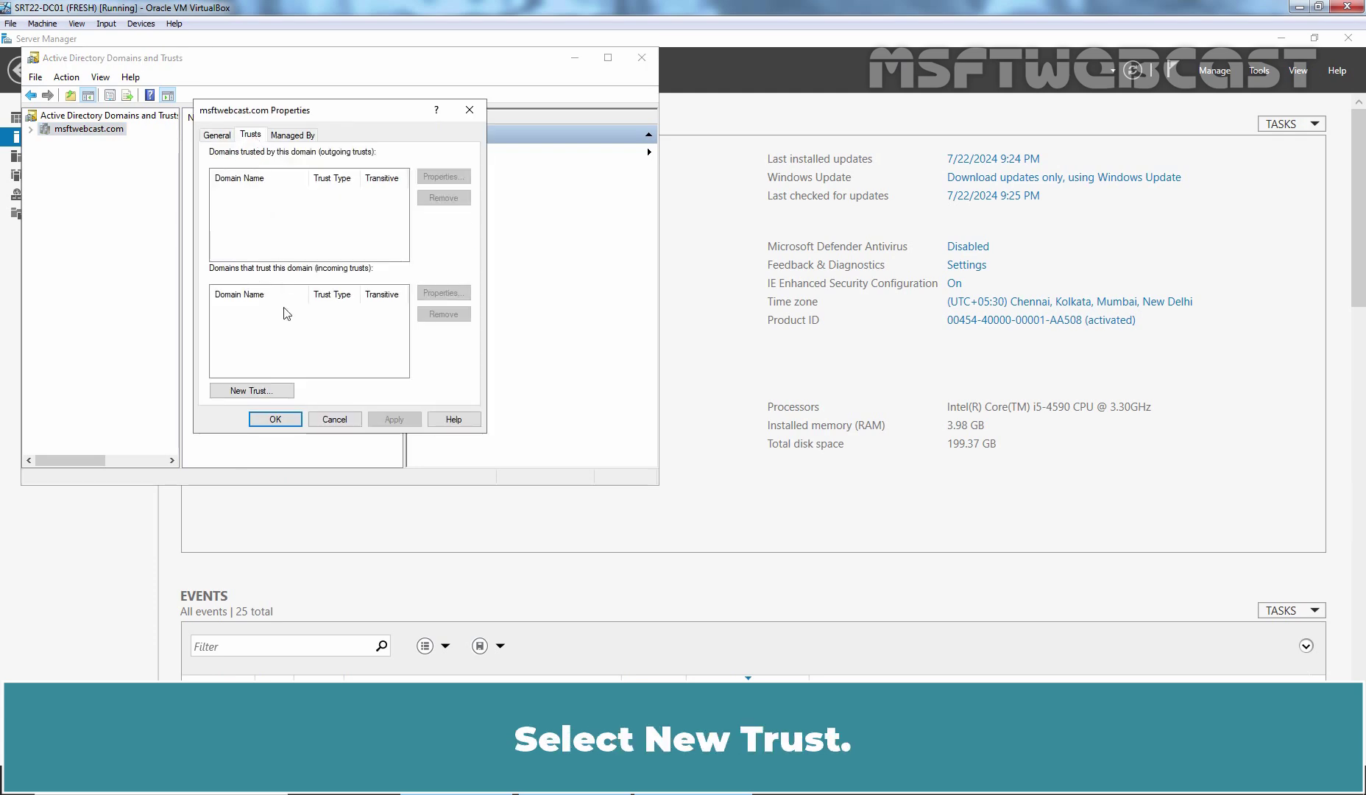
click(237, 392)
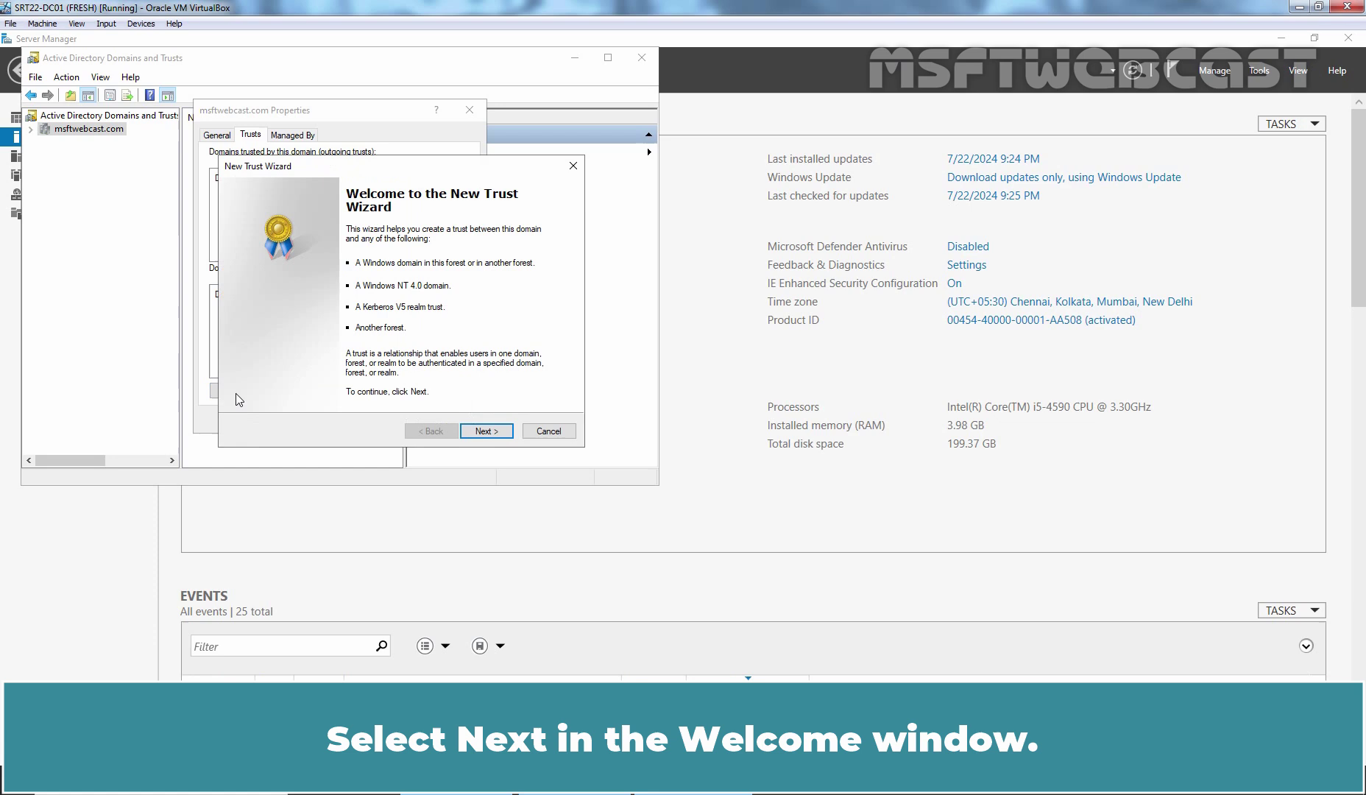
Define a two-way forest trust with mytestlab.com, to be created on both domains.
click(484, 431)
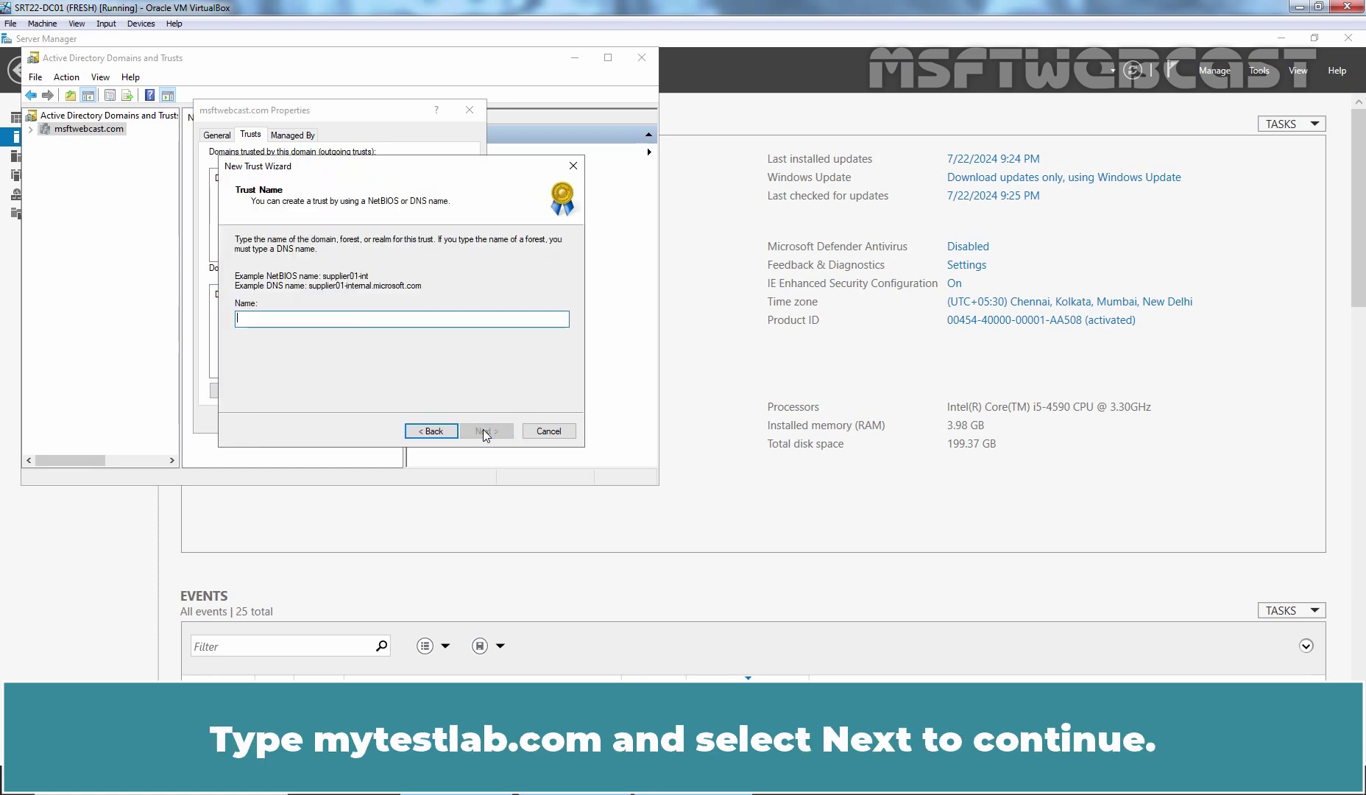
text(mytestlab.com)
click(482, 431)
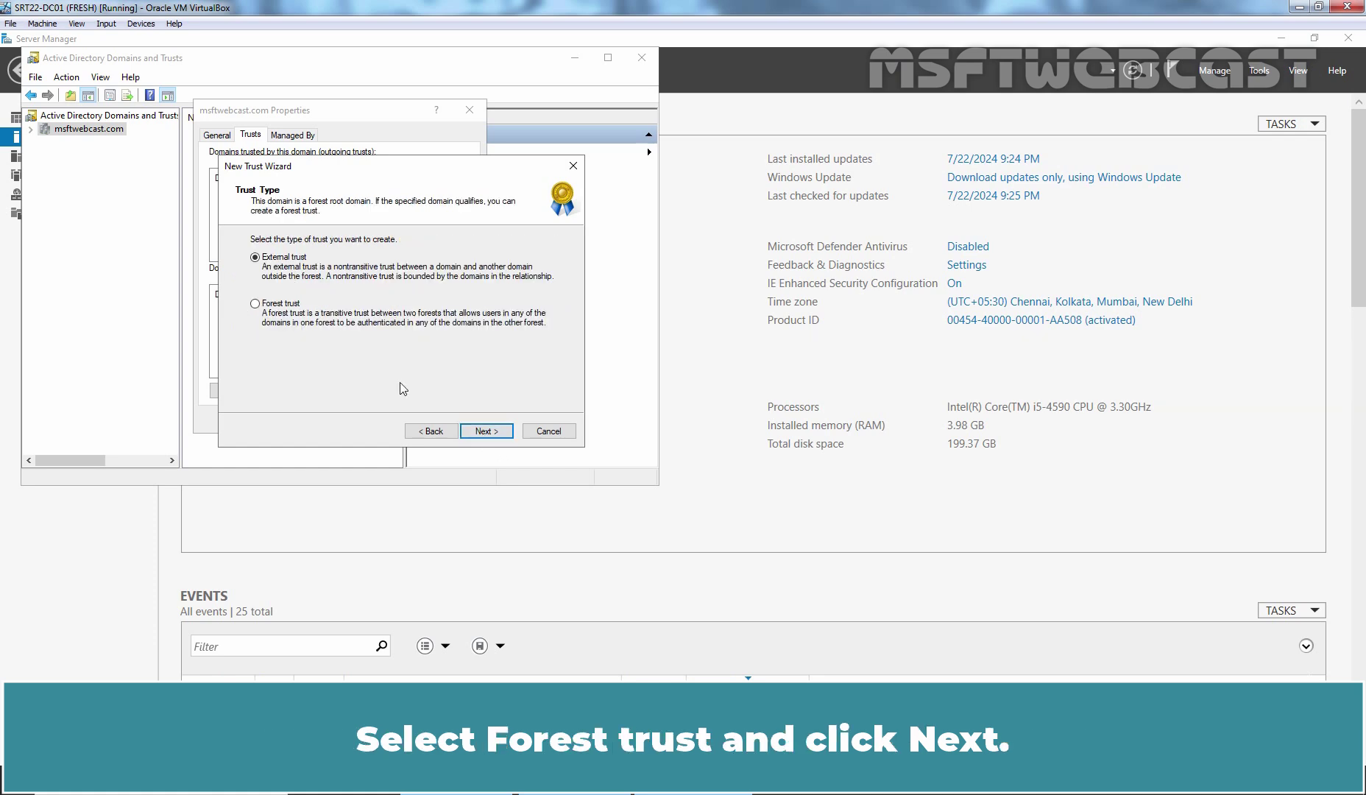
click(285, 305)
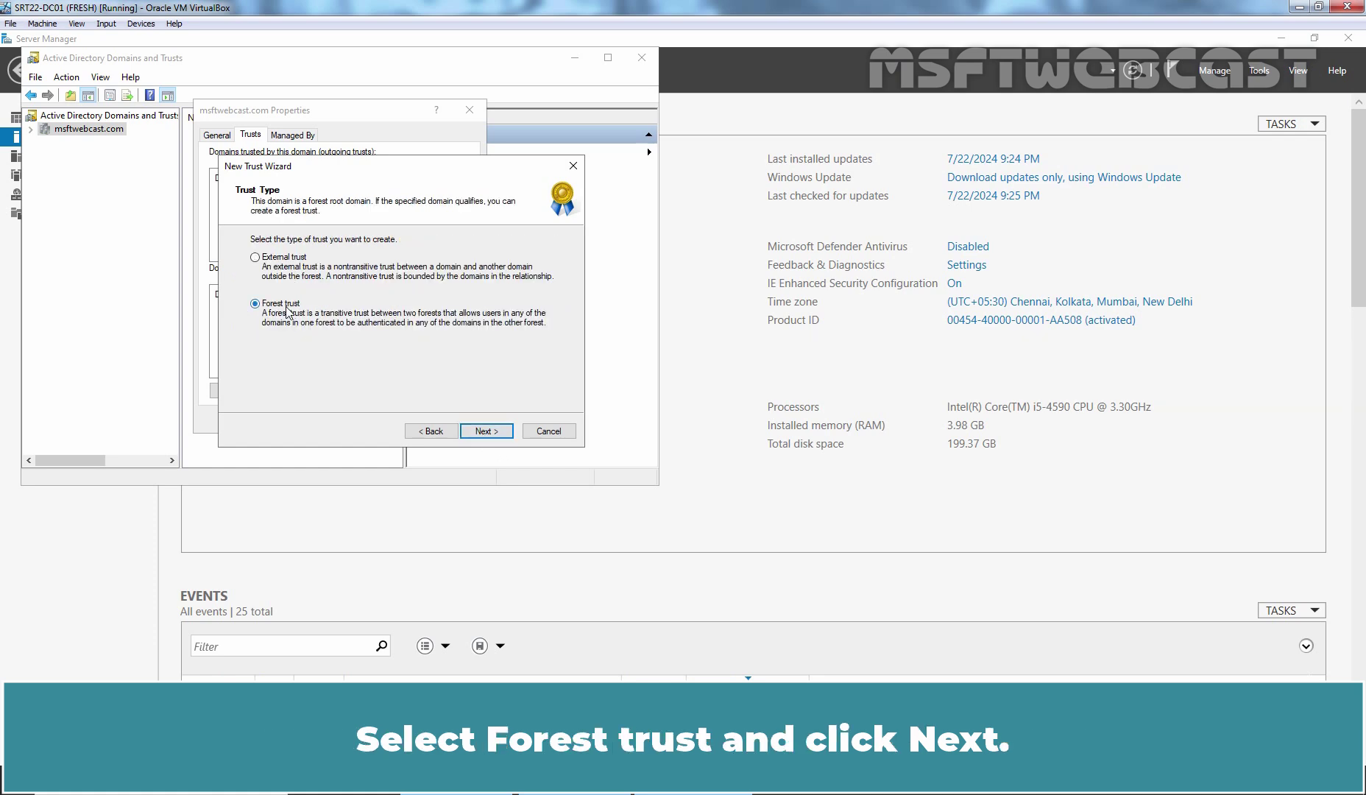
click(485, 434)
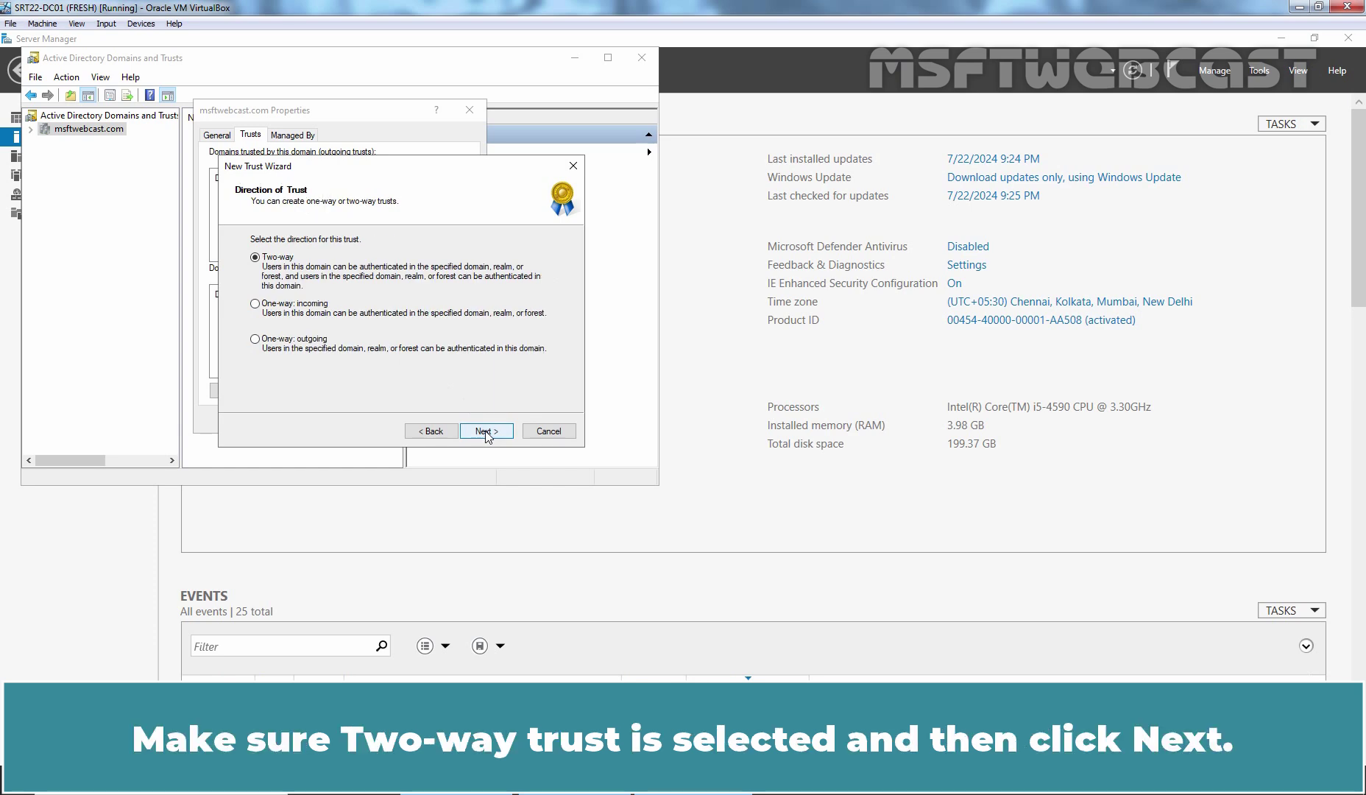
click(486, 432)
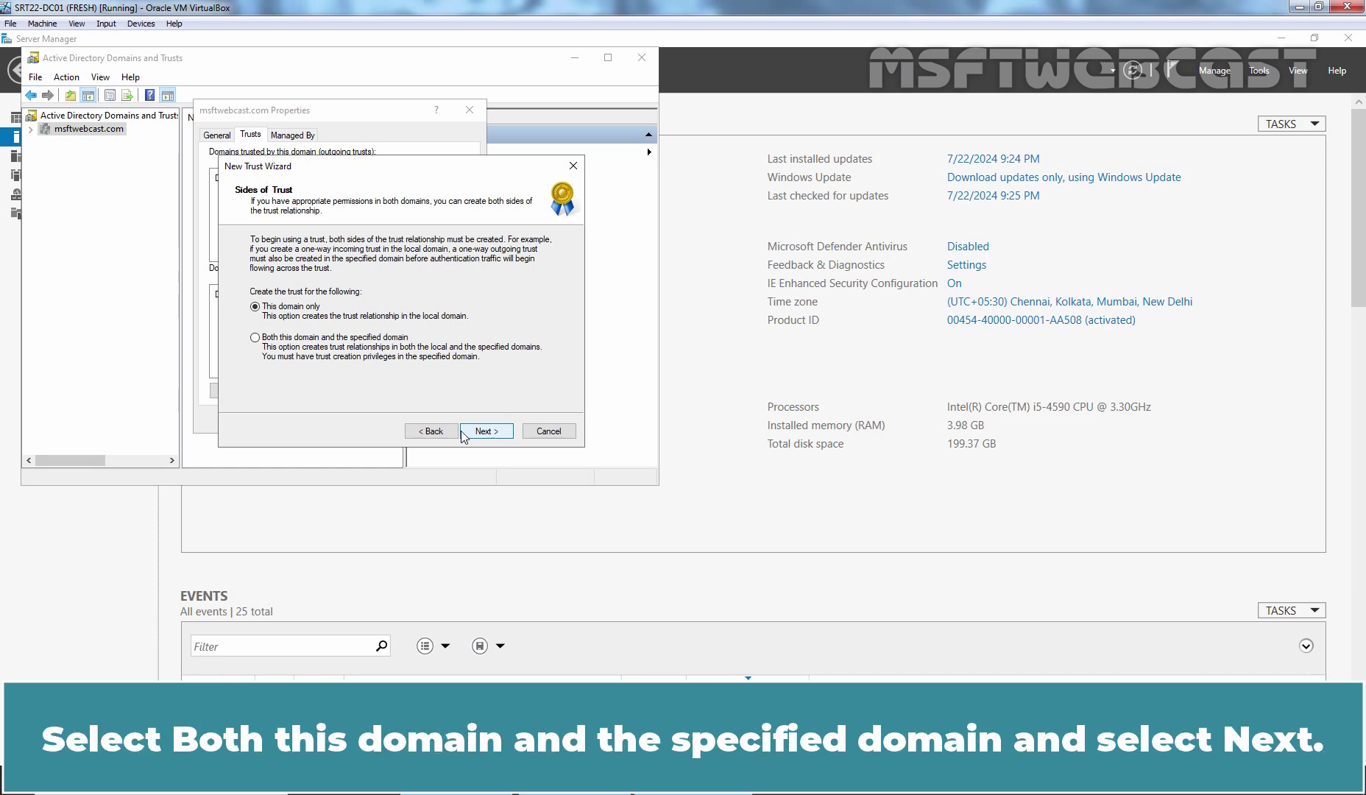
click(282, 342)
Enter the mytestlab.com administrator account and password, keeping forest-wide authentication for both forests.
click(488, 432)
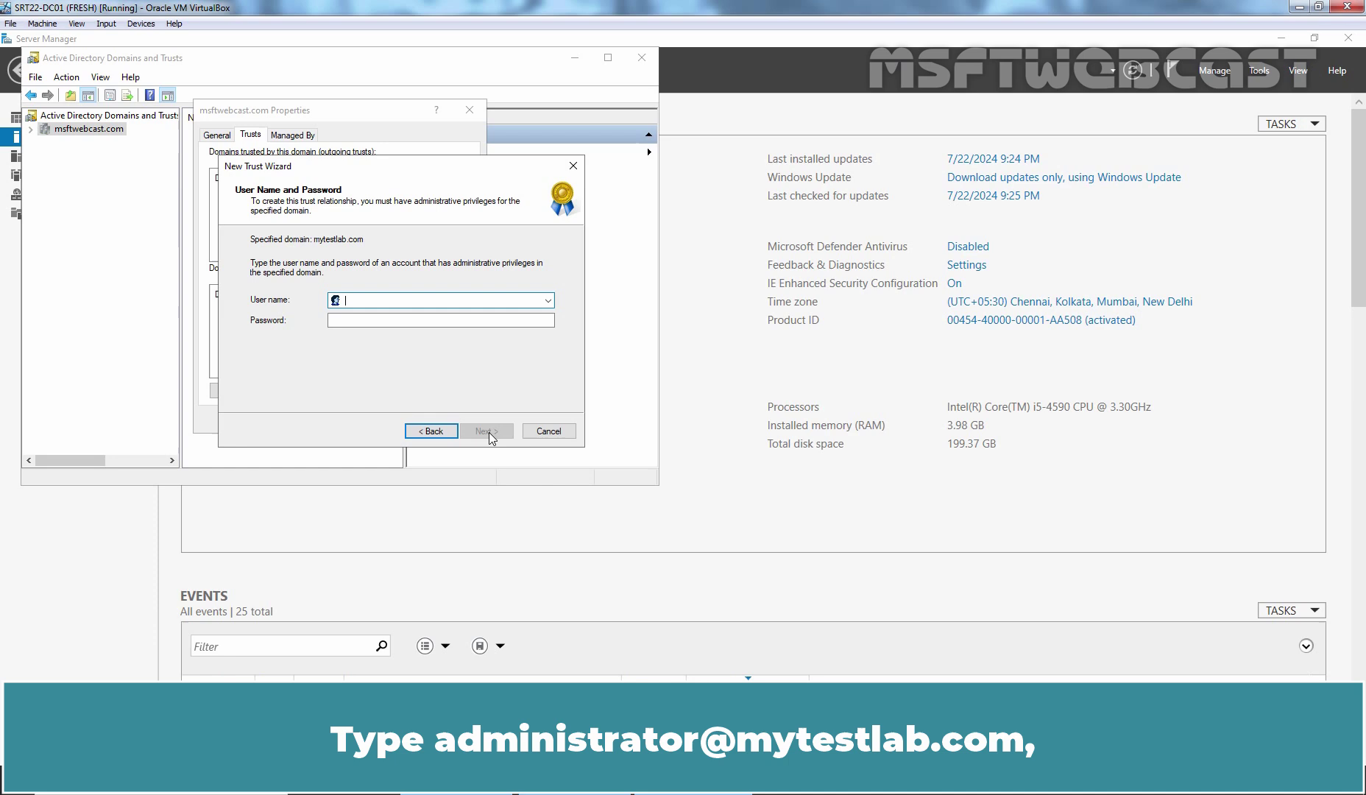
text(administrator@)
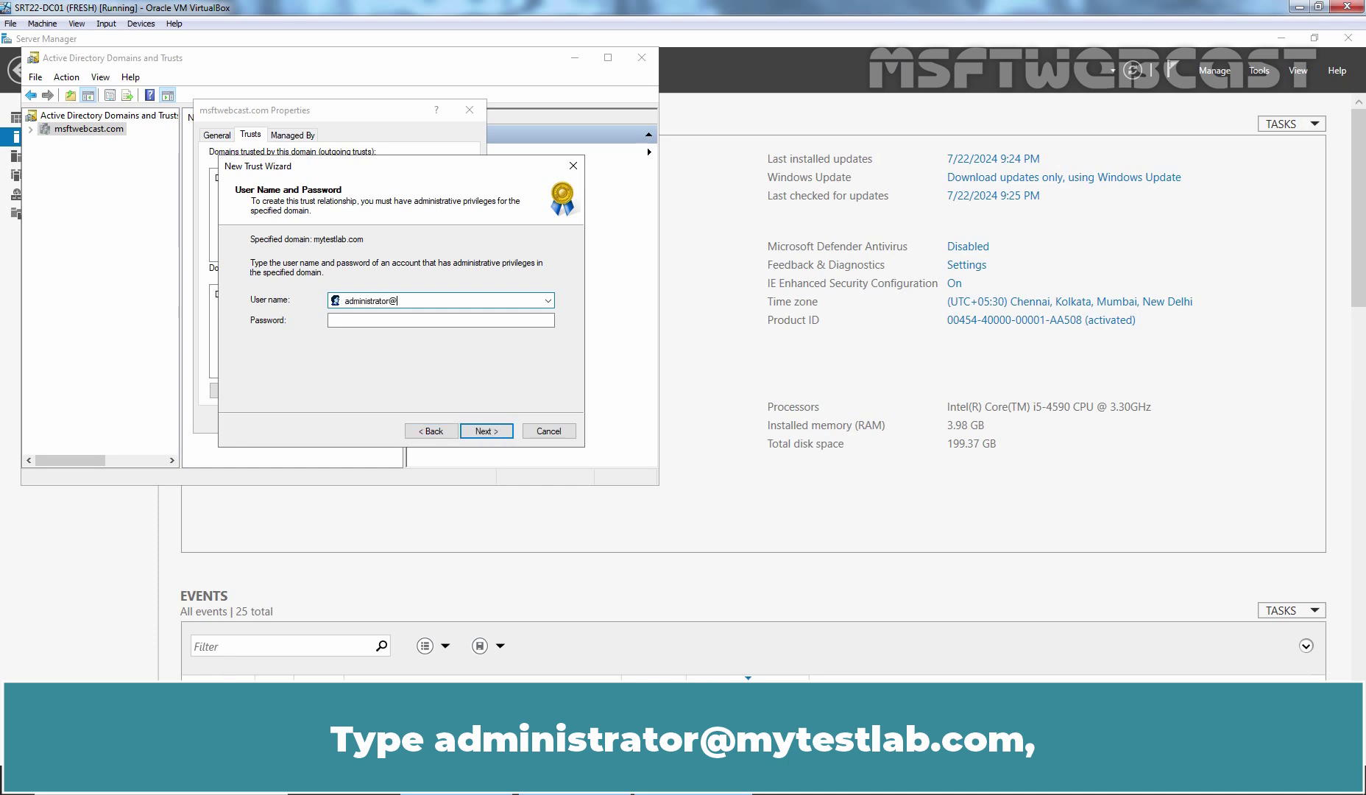
text(mytestlab.com)
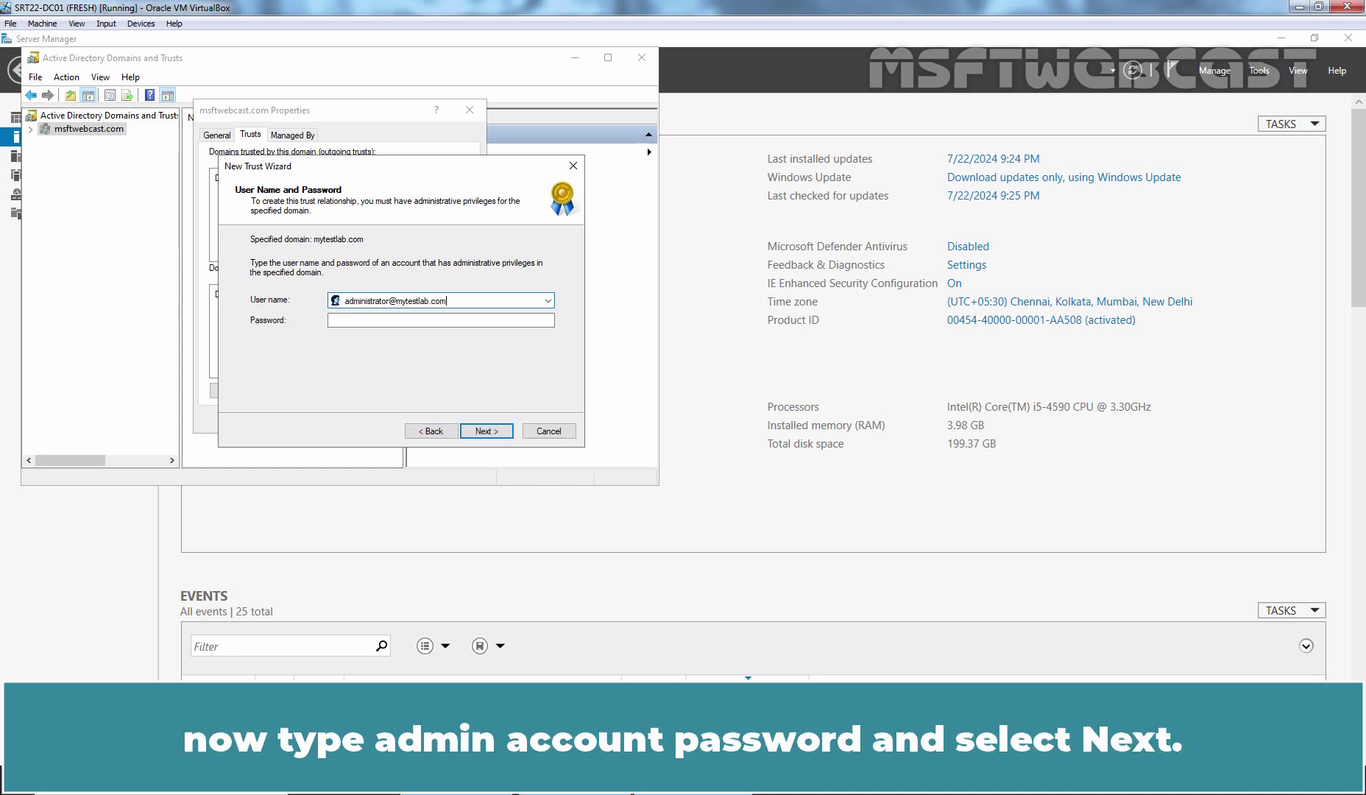
click(440, 320)
text(*********)
click(476, 435)
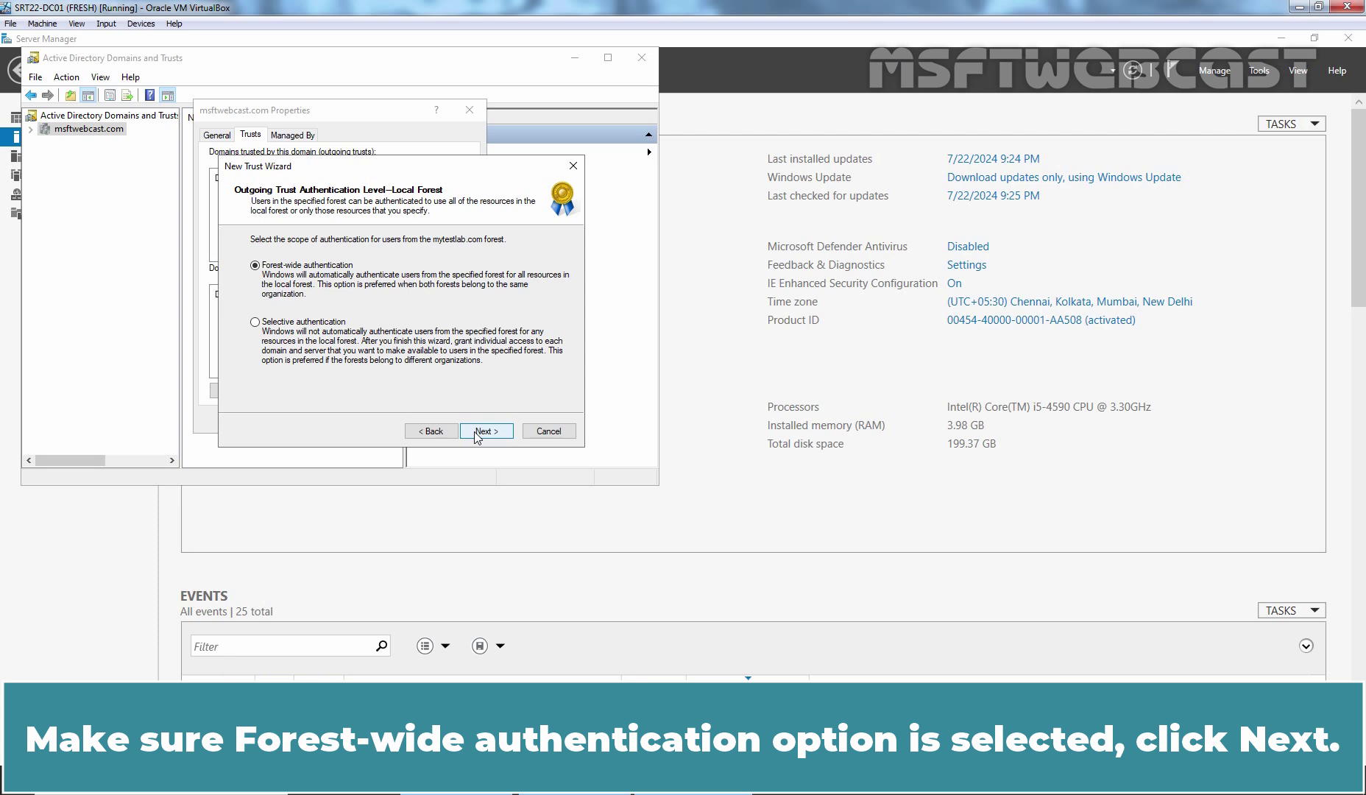
click(476, 435)
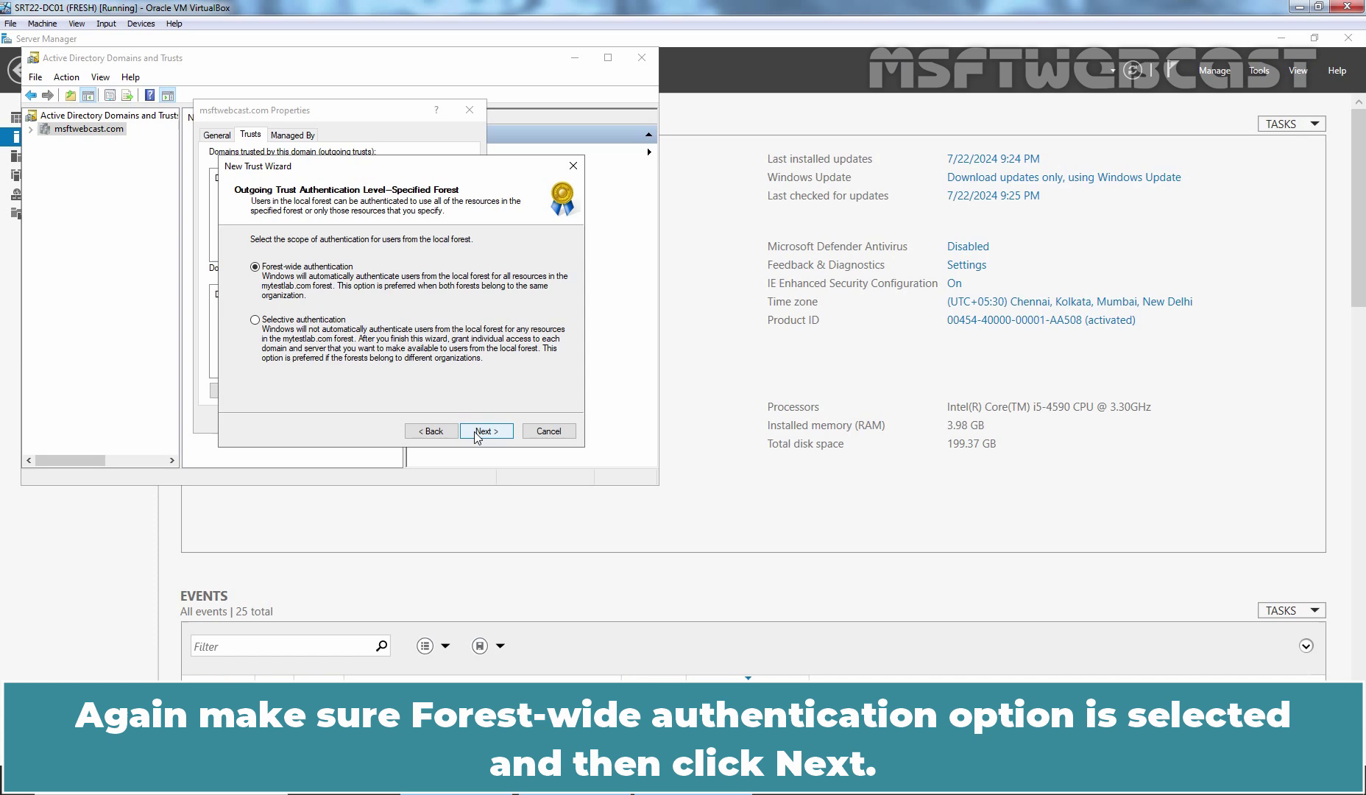
click(477, 433)
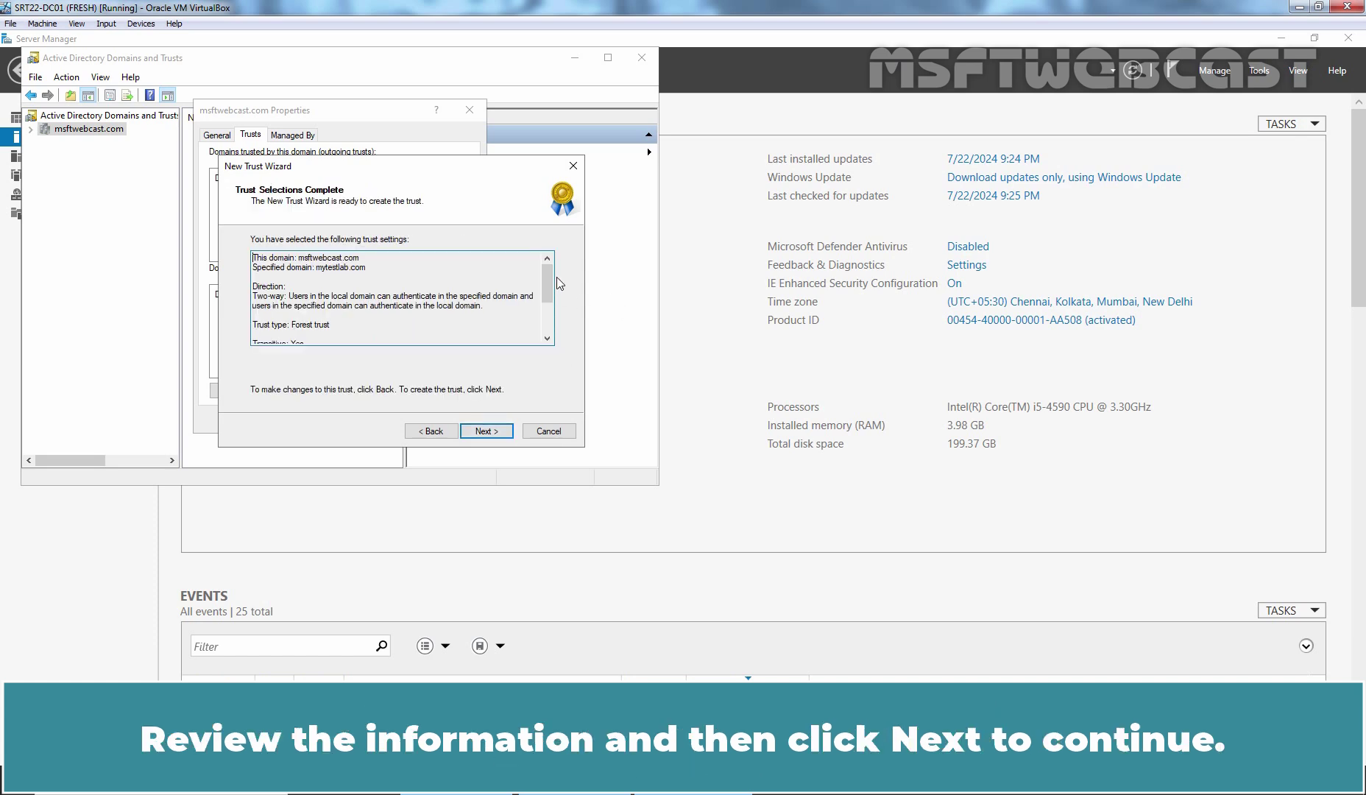
Create the mytestlab.com forest trust and confirm both its outgoing and incoming directions.
drag(547, 284, 545, 335)
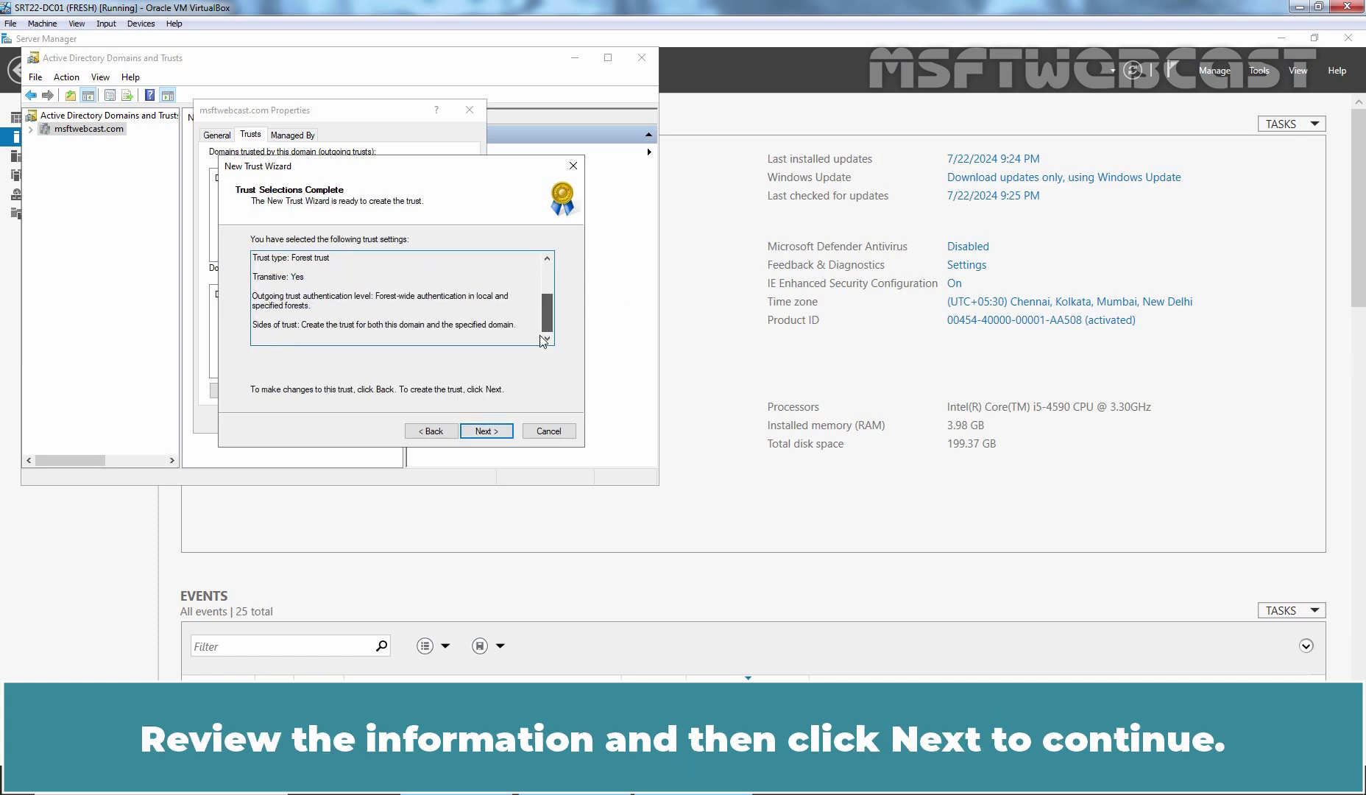
click(486, 434)
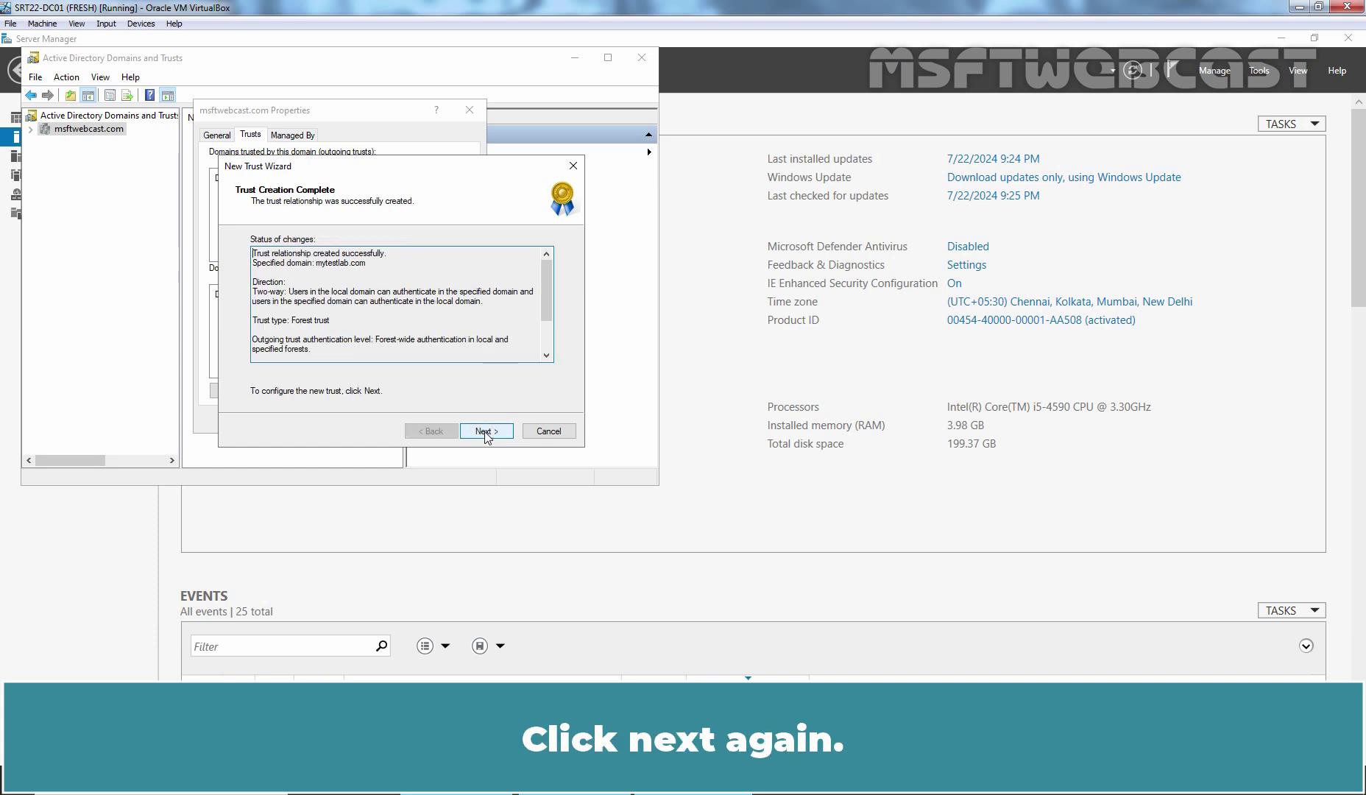
click(485, 433)
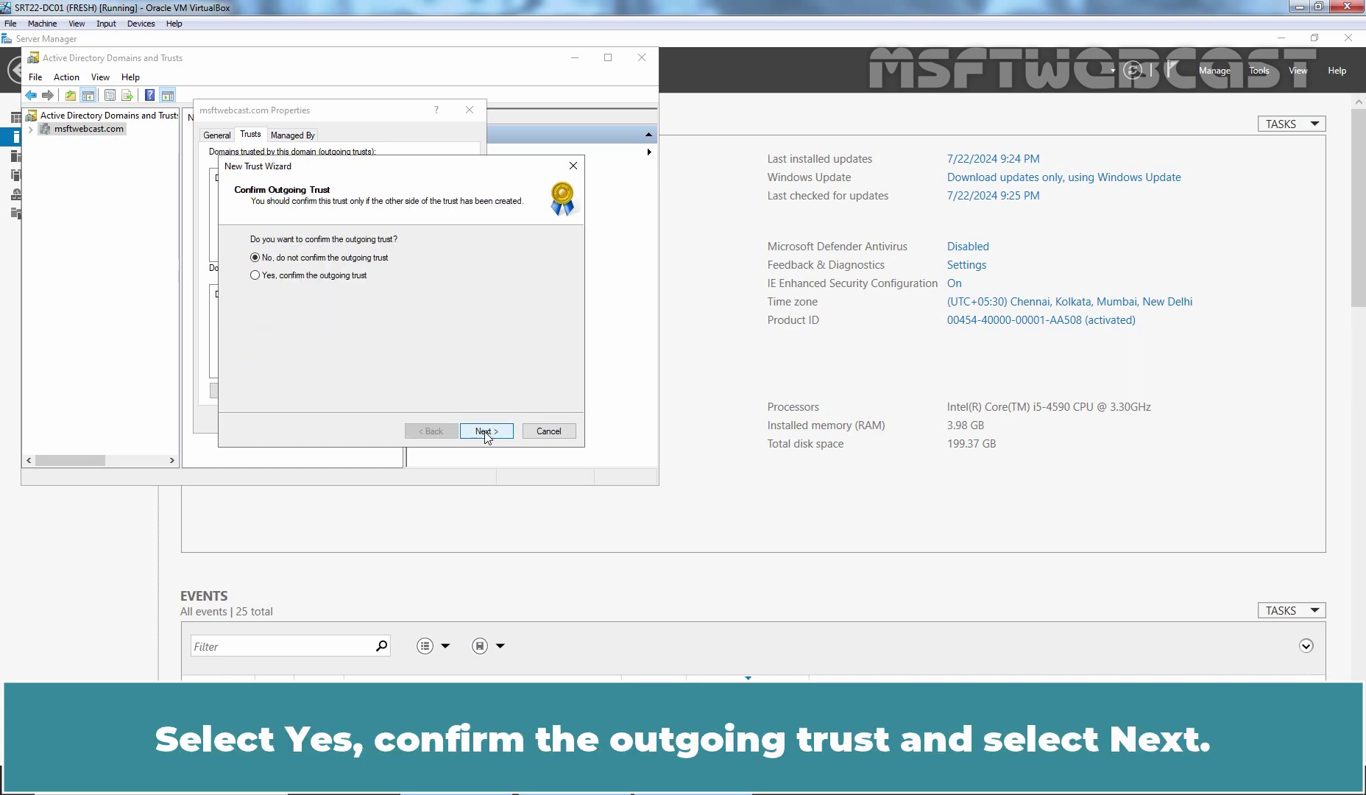
click(331, 275)
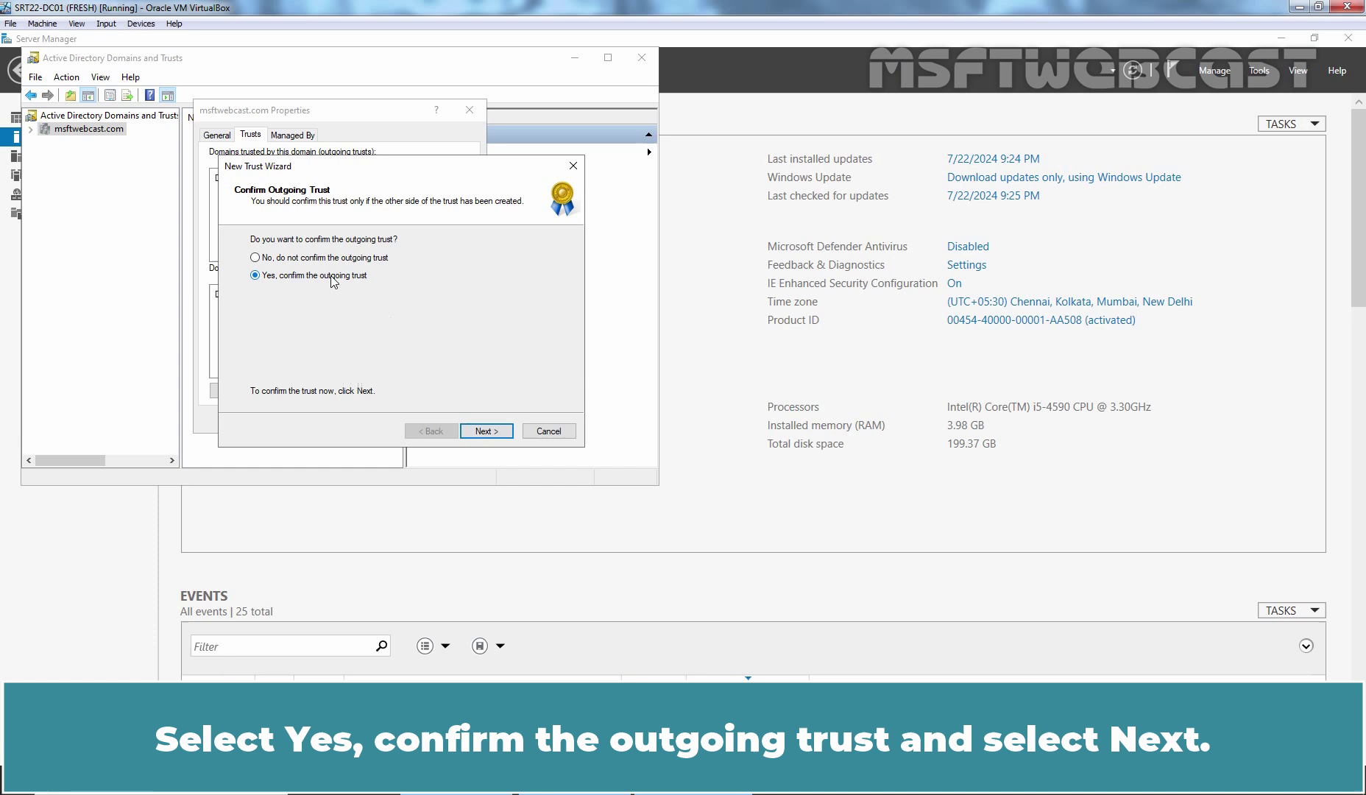
click(483, 433)
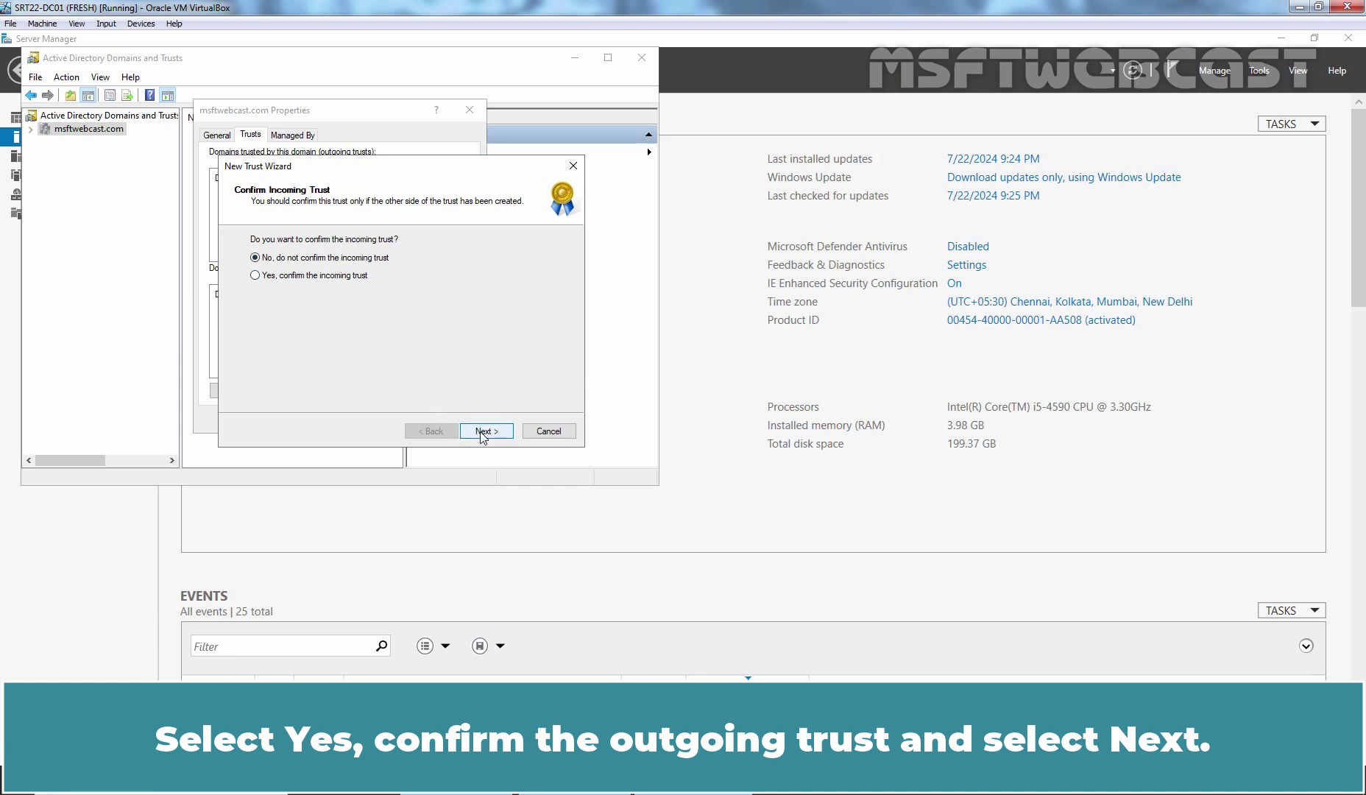
click(282, 276)
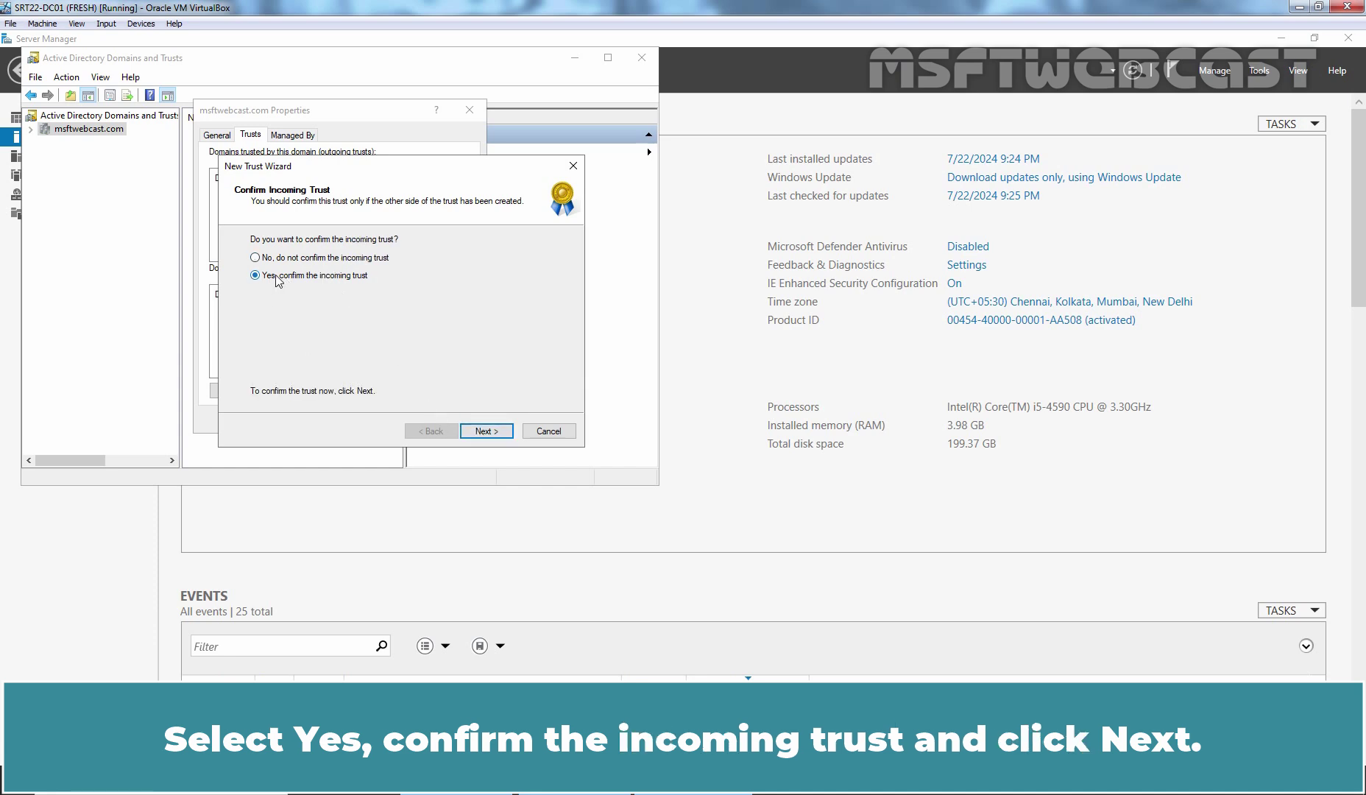
click(484, 433)
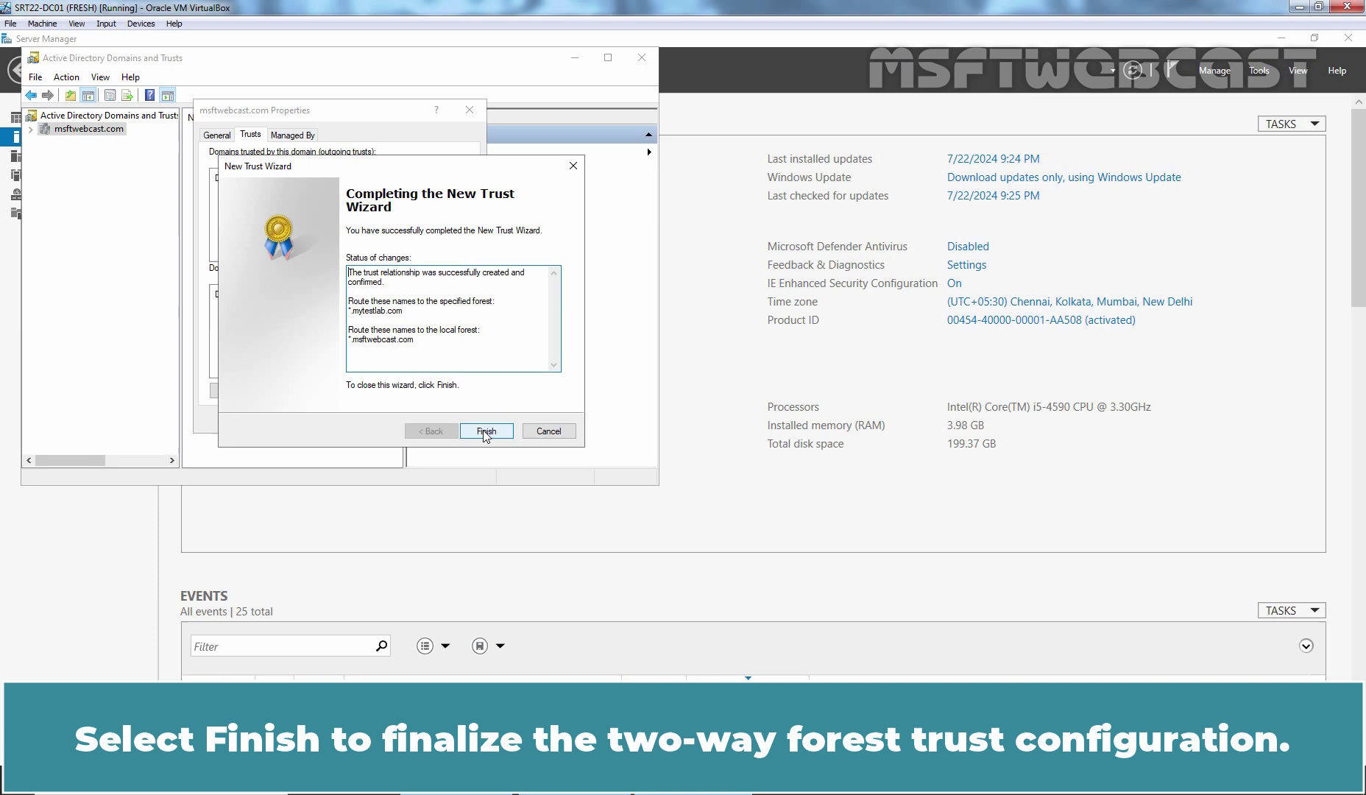
click(486, 432)
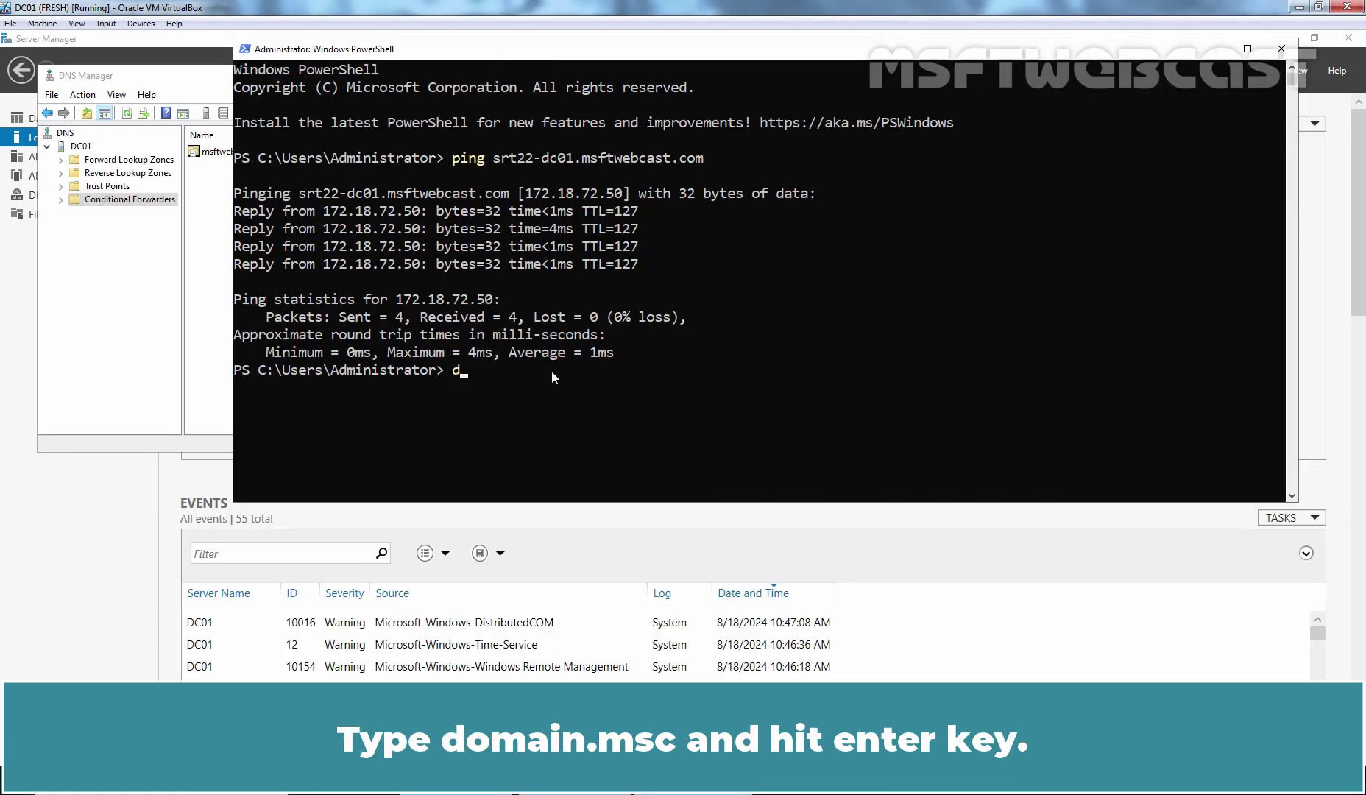
Launch domain.msc on DC01 and open the mytestlab.com domain's Properties.
text(domain.msc)
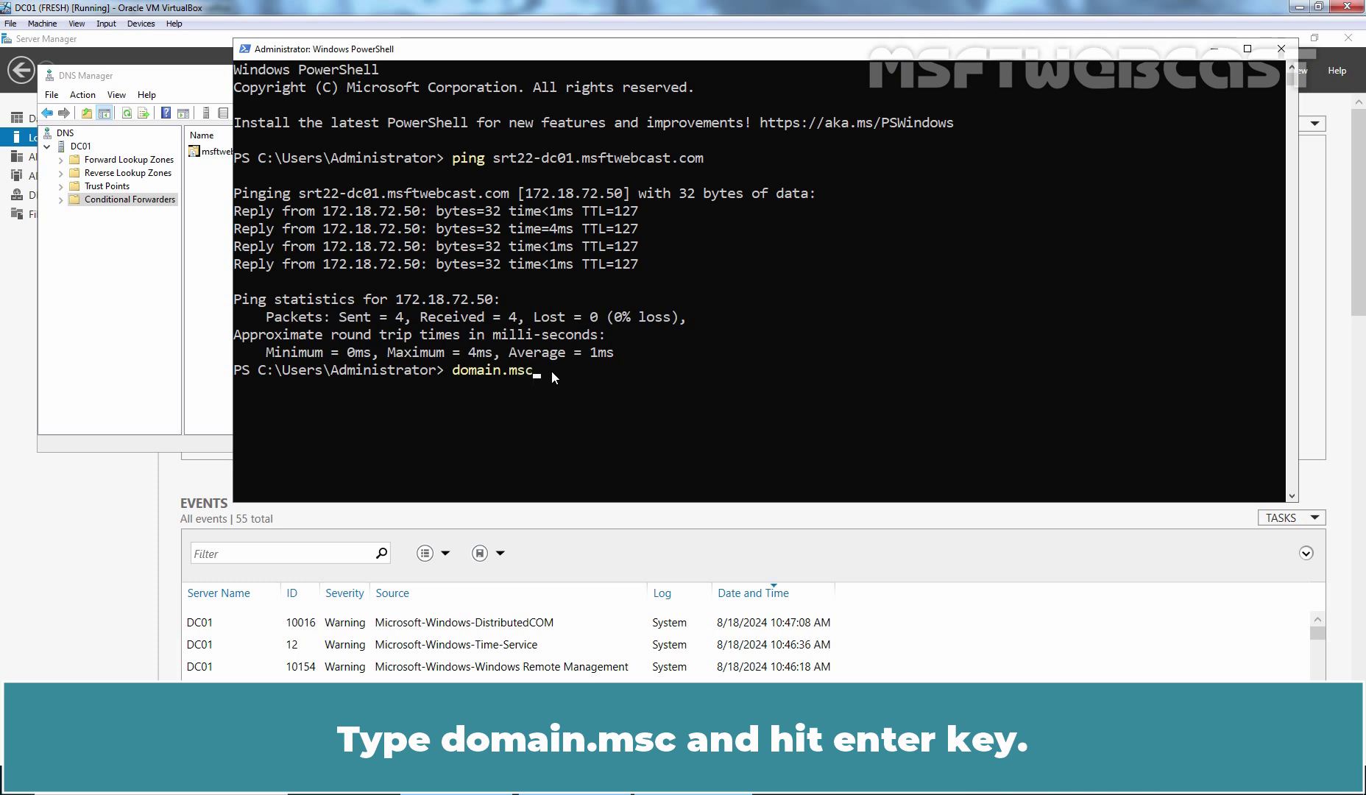
key(Return)
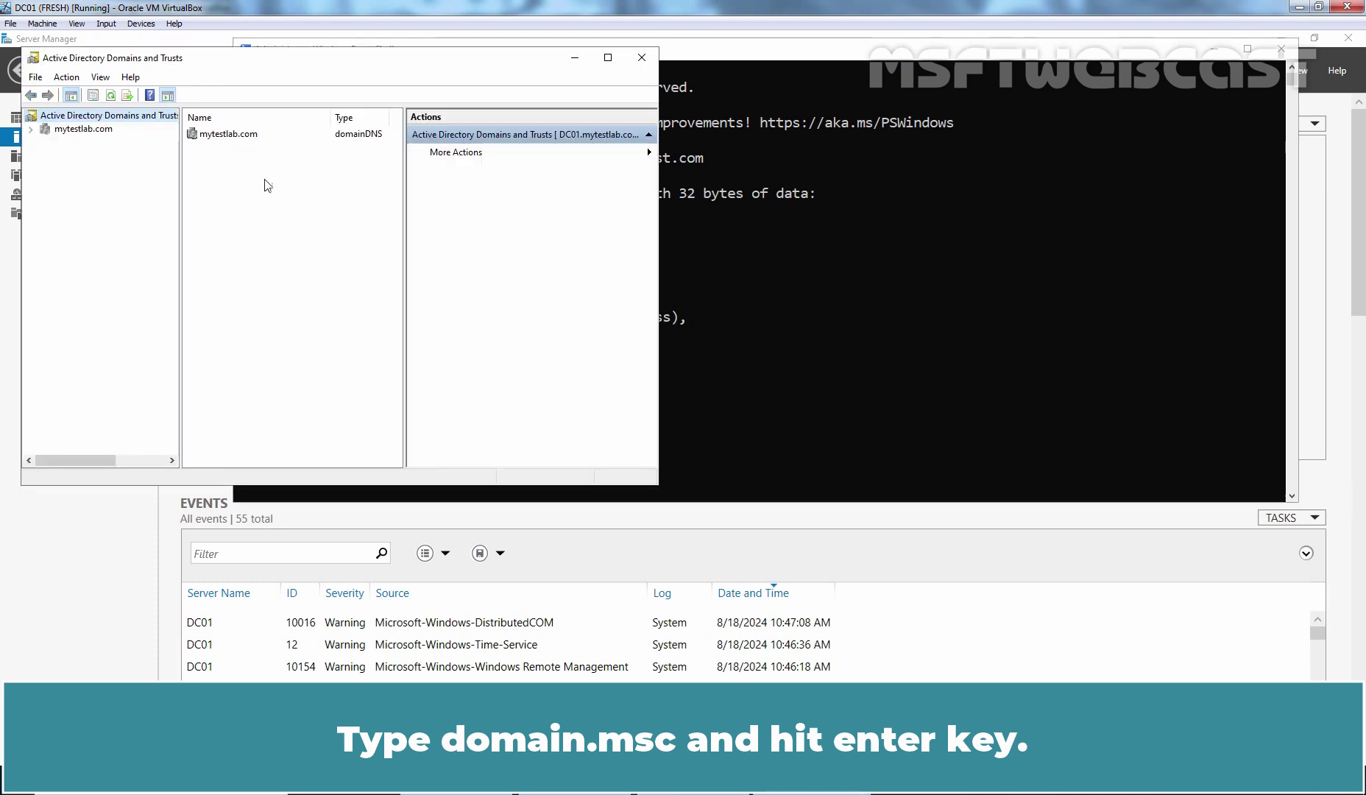
click(74, 129)
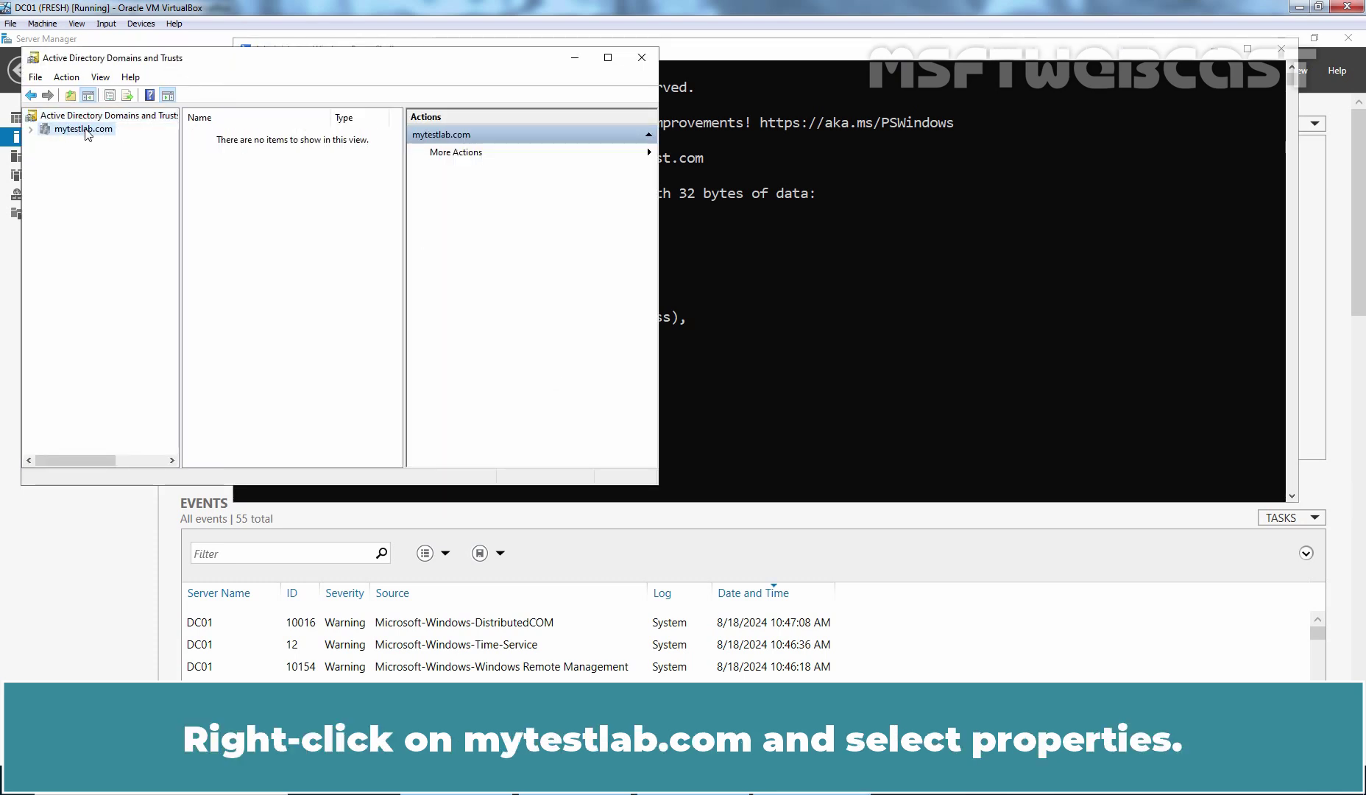
right_click(84, 129)
click(131, 219)
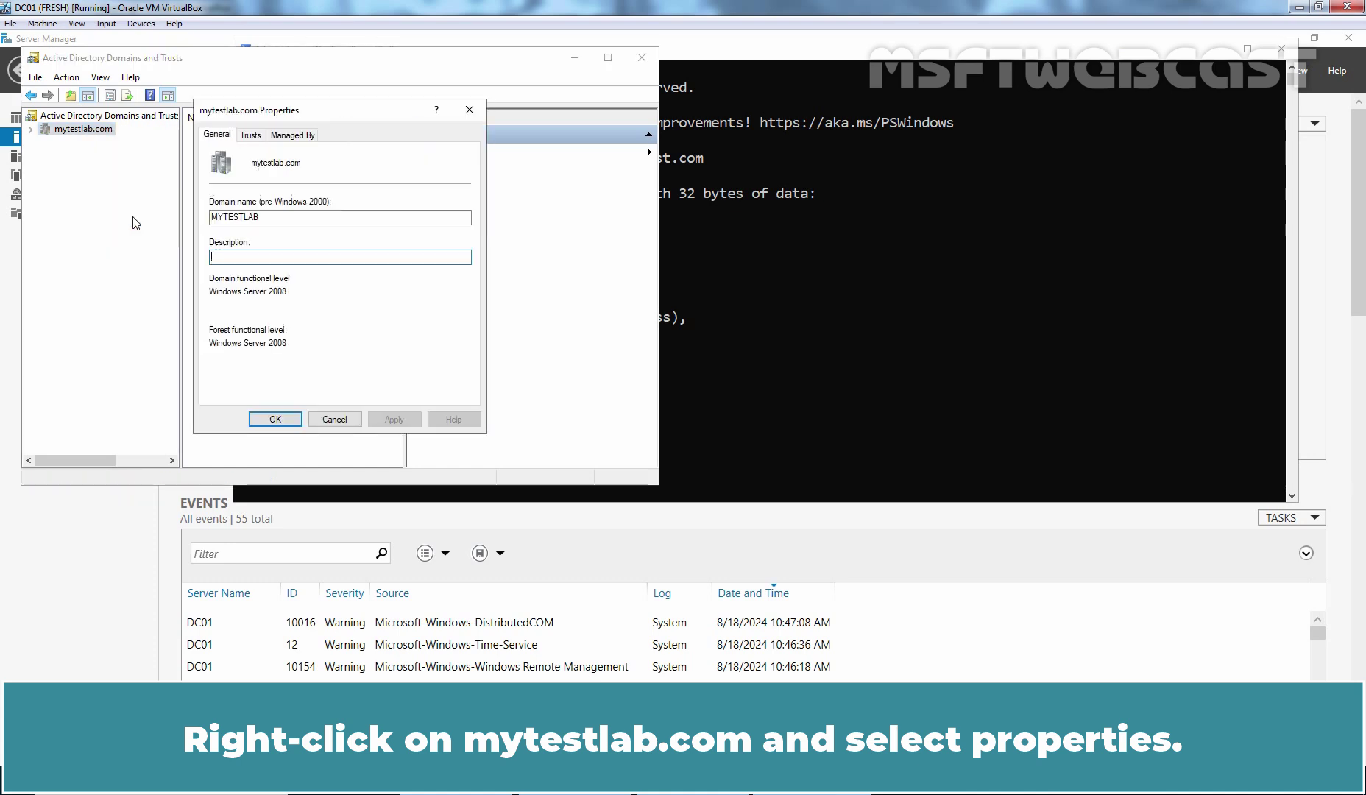
Check the Trusts tab shows msftwebcast.com as outgoing and incoming transitive forest trust.
click(251, 135)
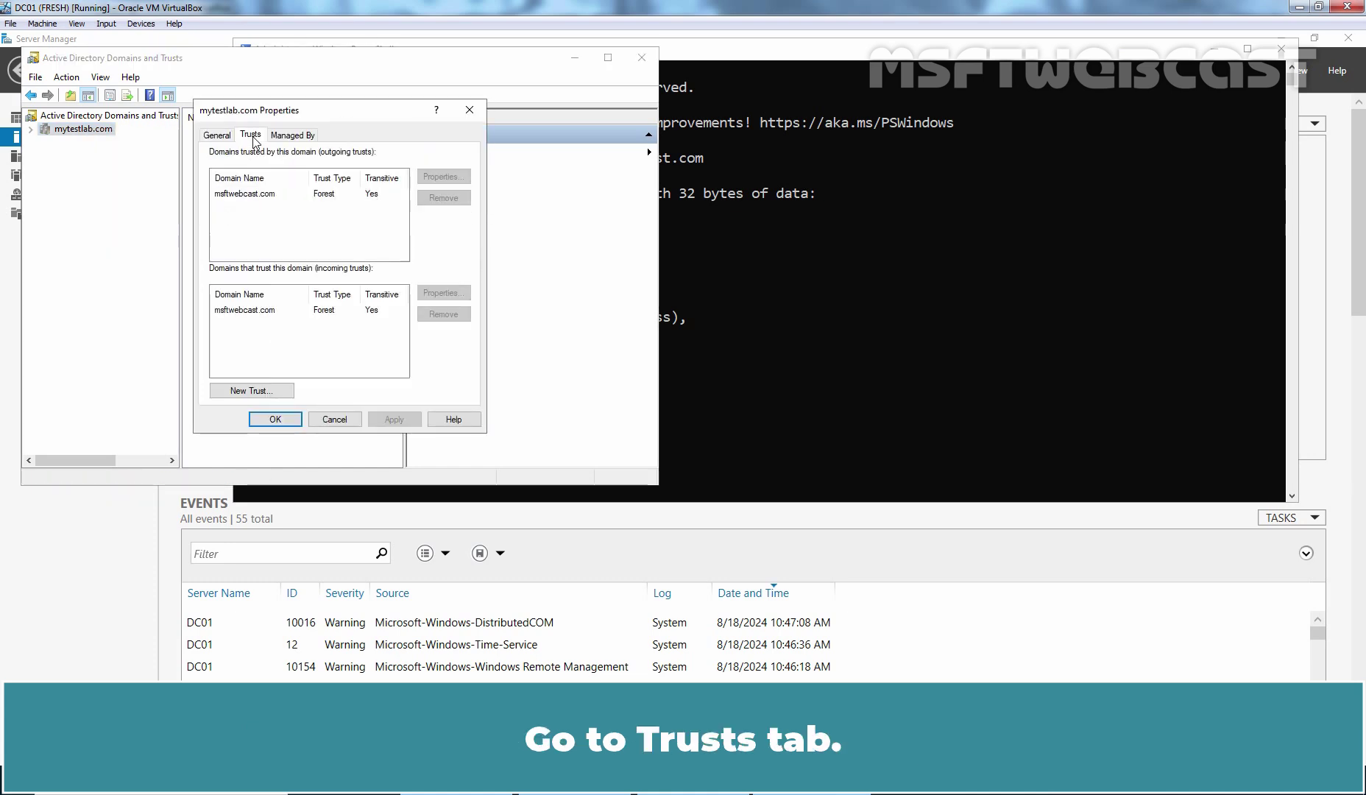